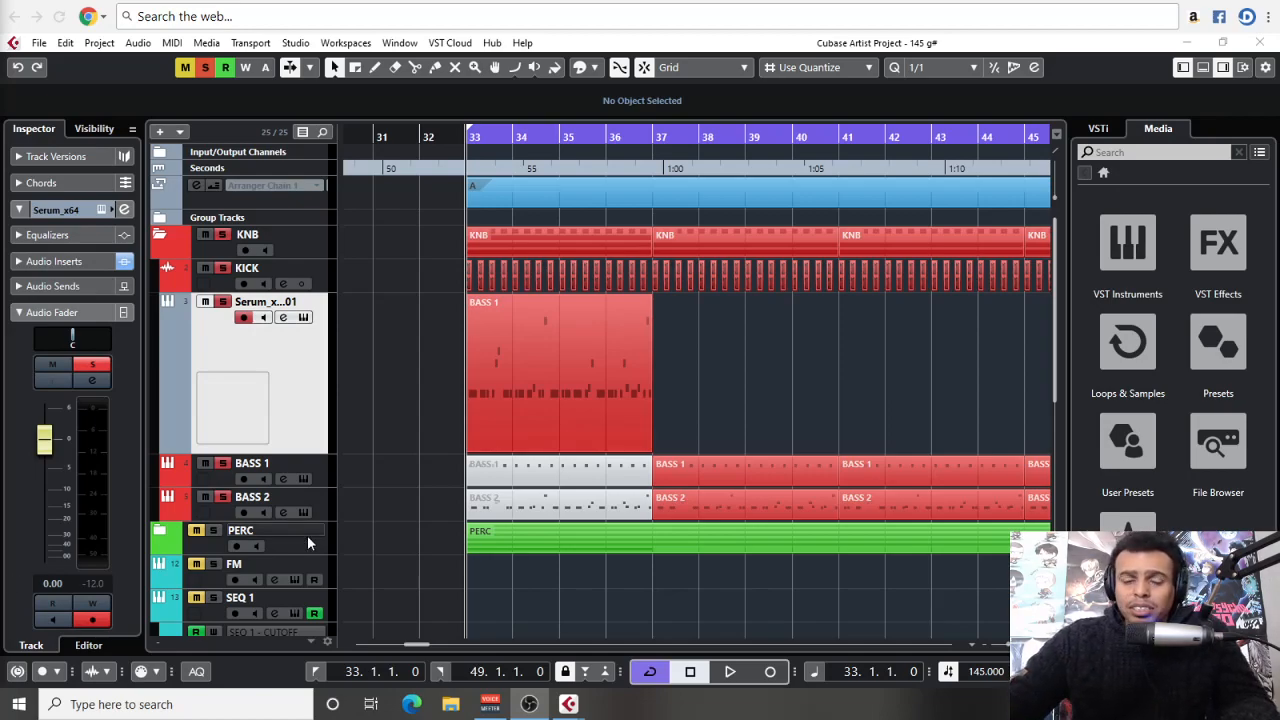
Inspect the occularScope insert on the Stereo Out channel and the Analyzer plug-ins available for its slot
key(F3)
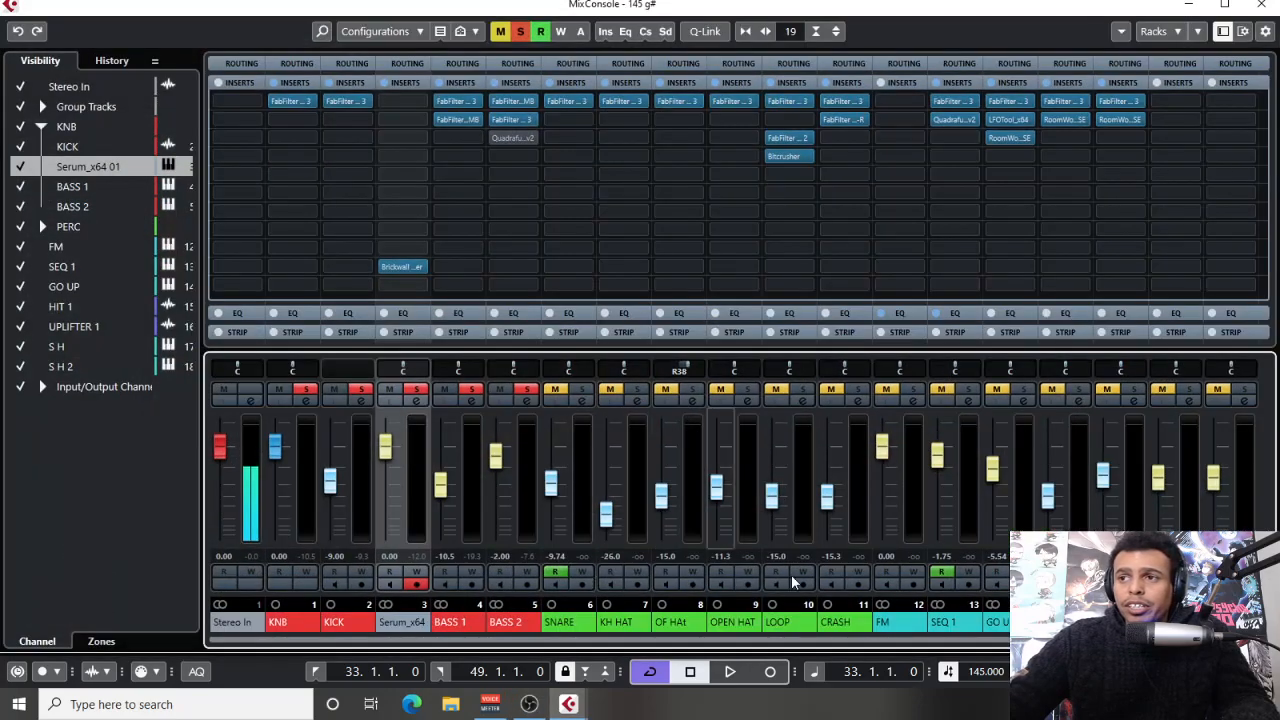
drag(1170, 640, 1240, 640)
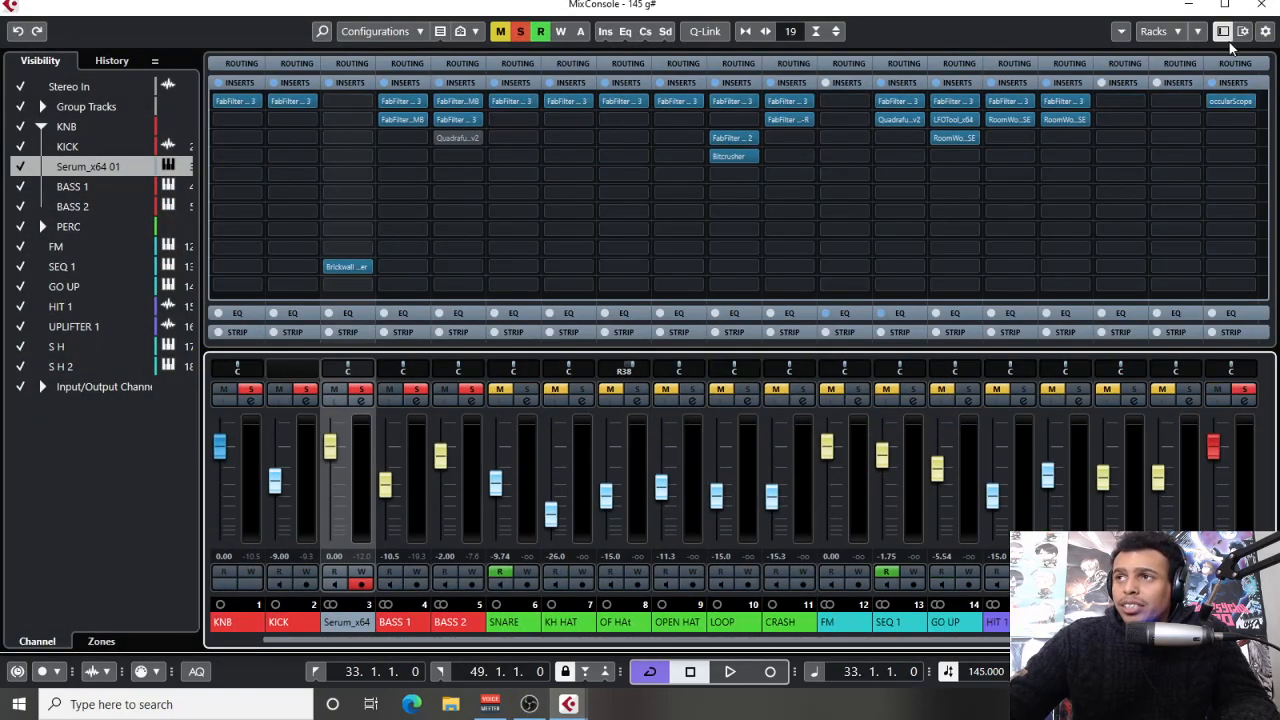
click(1232, 101)
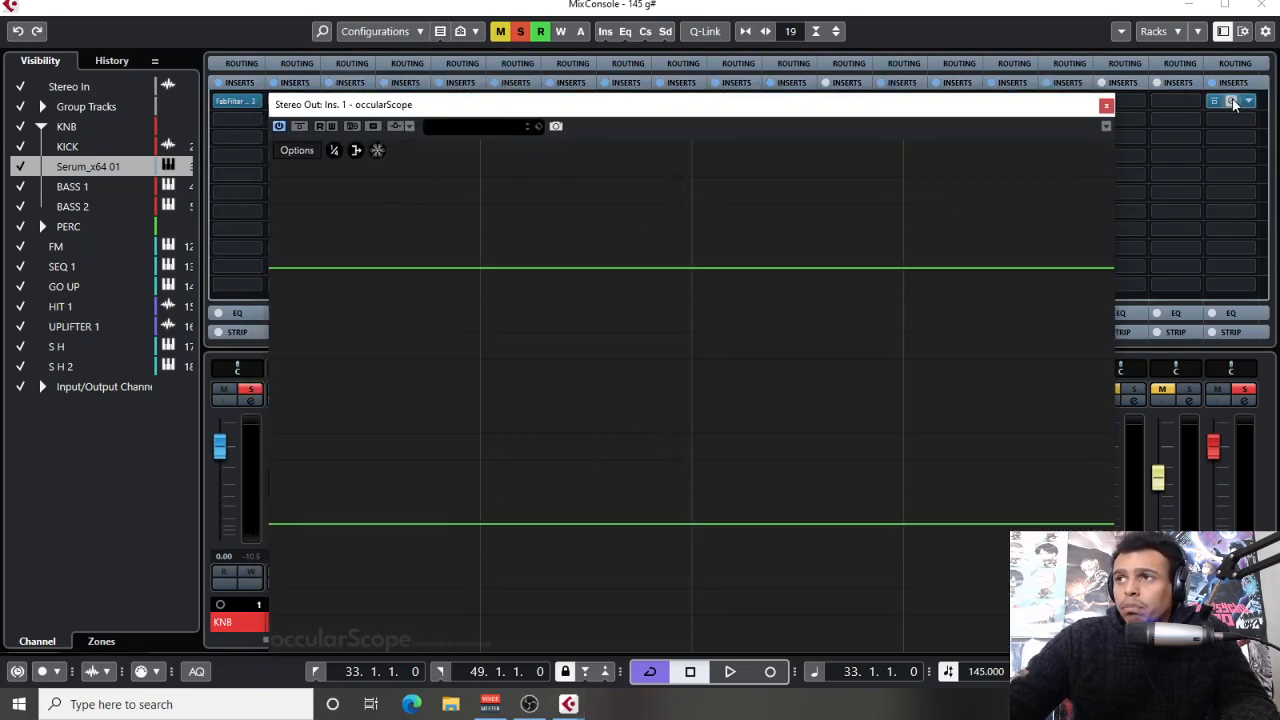
click(1089, 104)
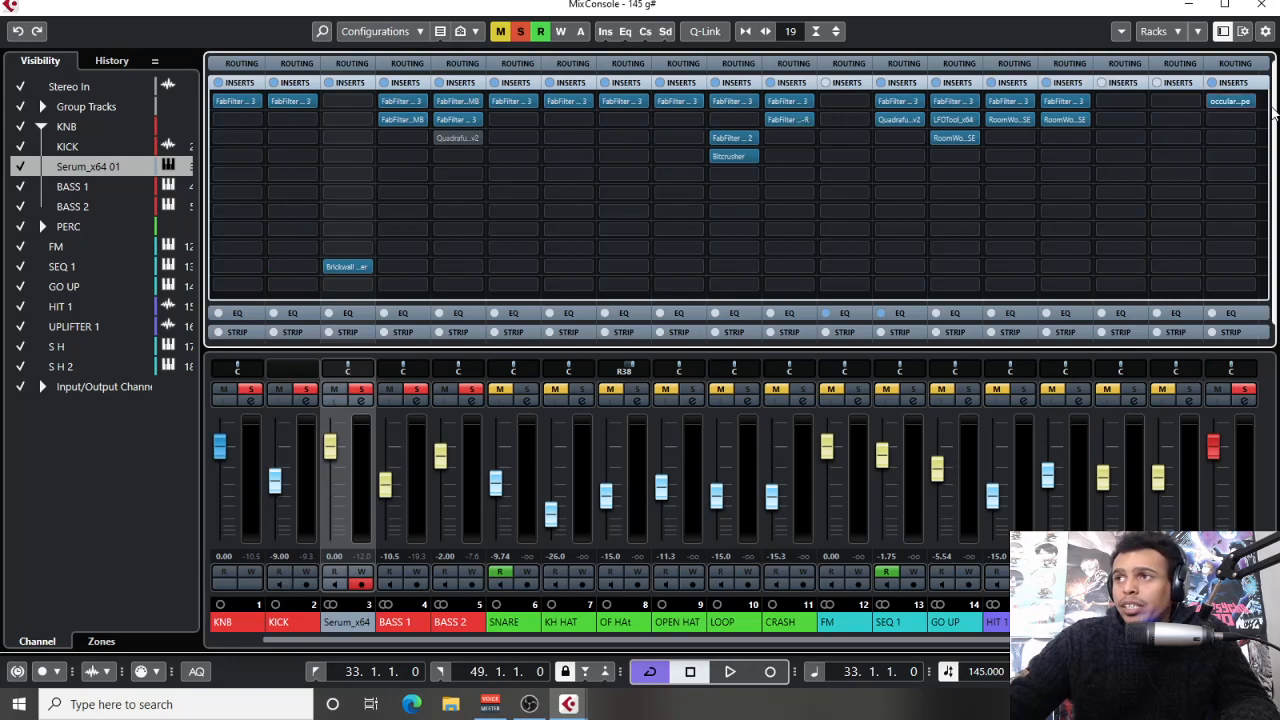
click(1235, 101)
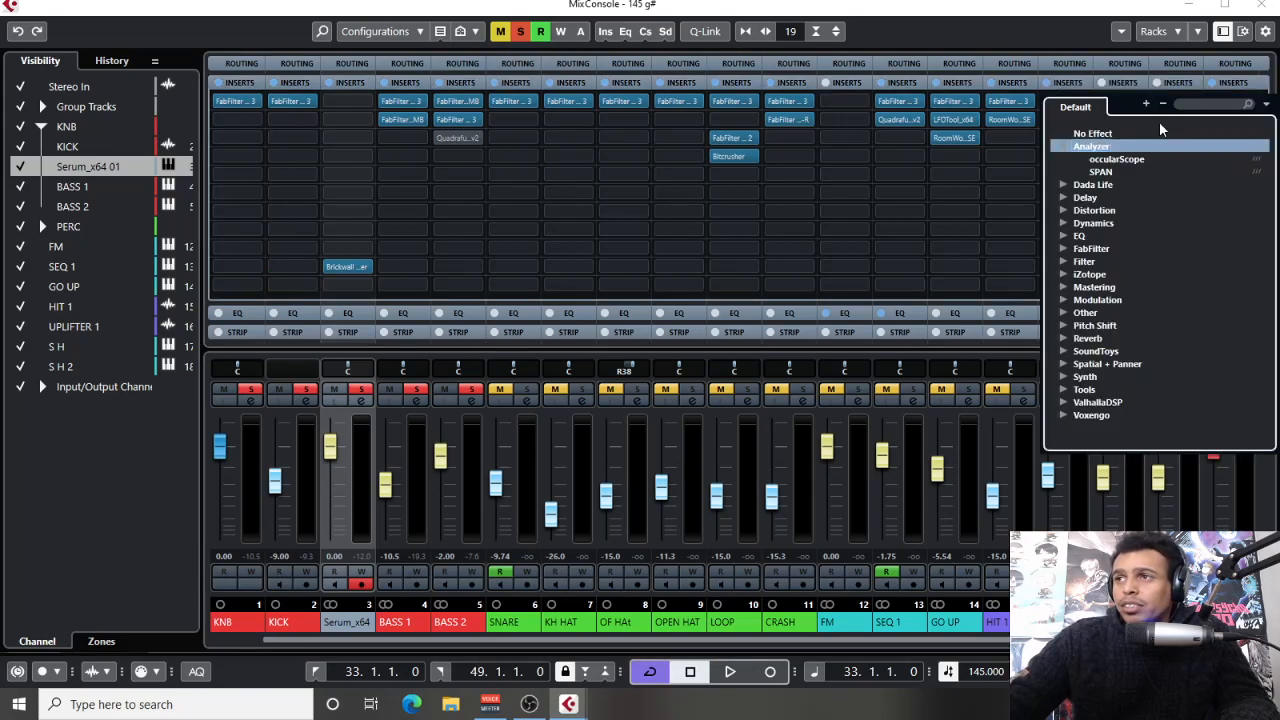
click(1236, 88)
key(F3)
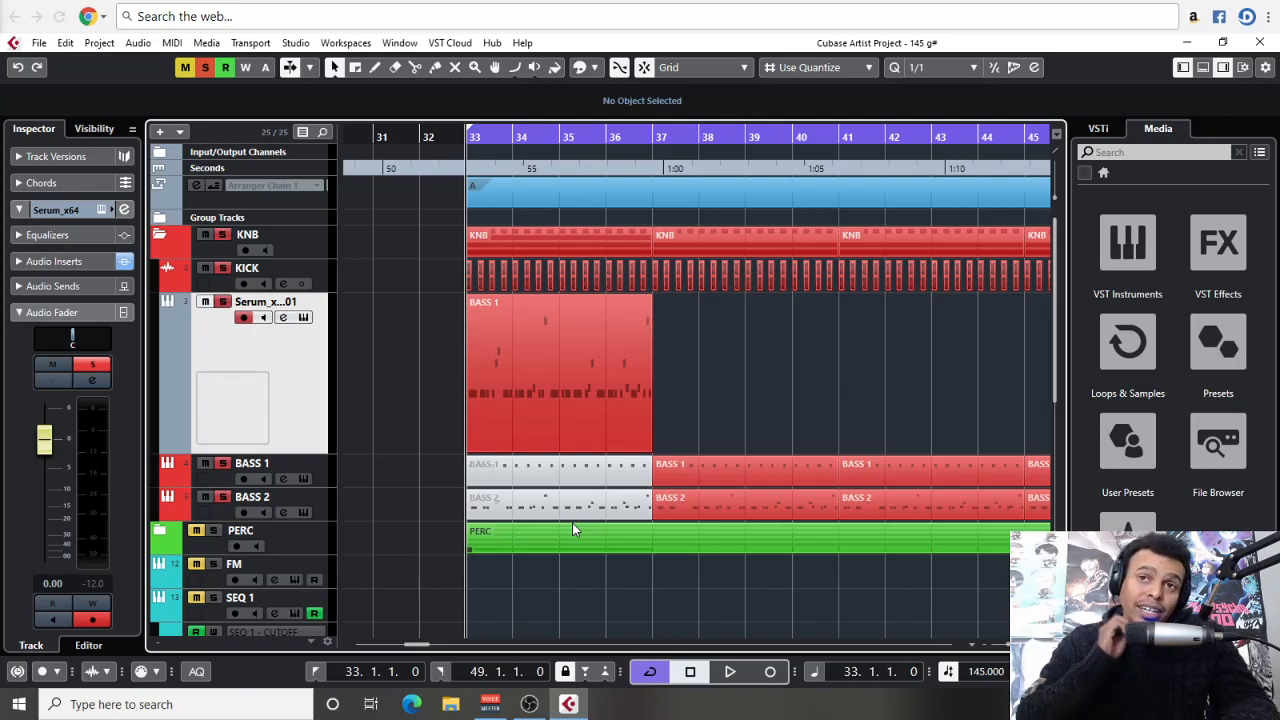
Zoom in on the BASS 1 part and set the loop range to end at bar 37
key(h)
key(h)
key(h)
drag(1024, 362, 829, 356)
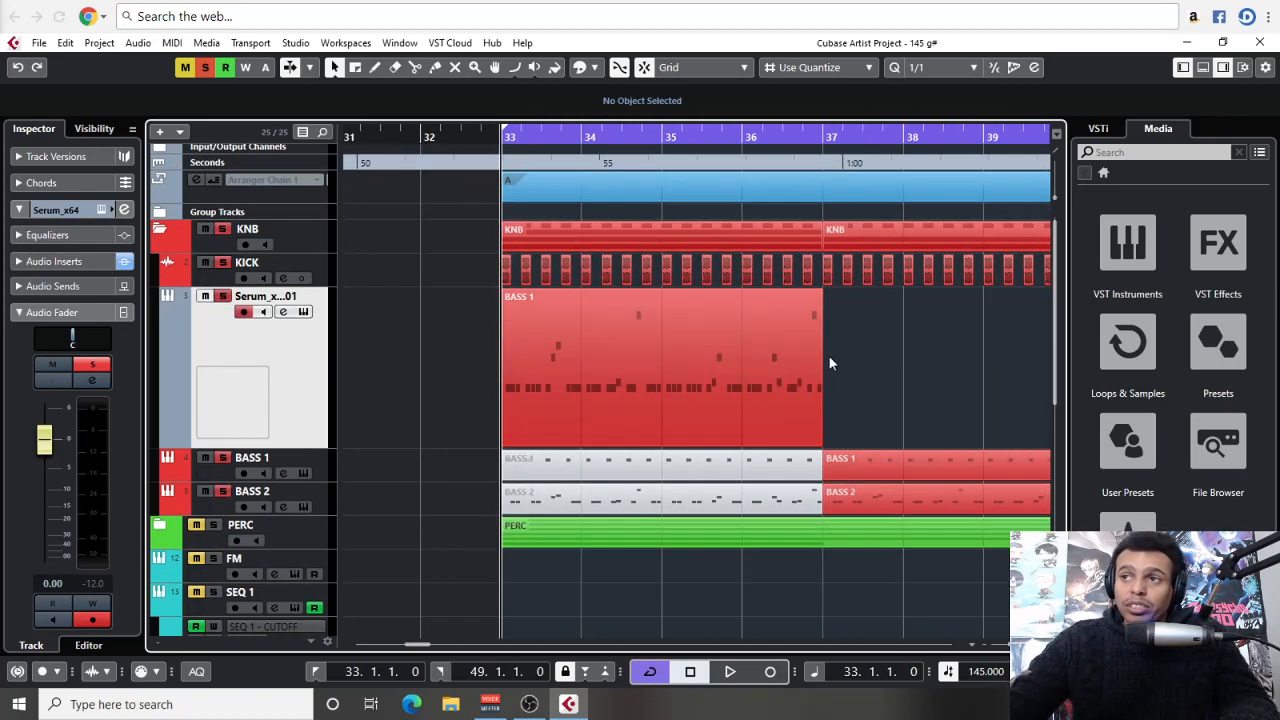
alt+click(790, 142)
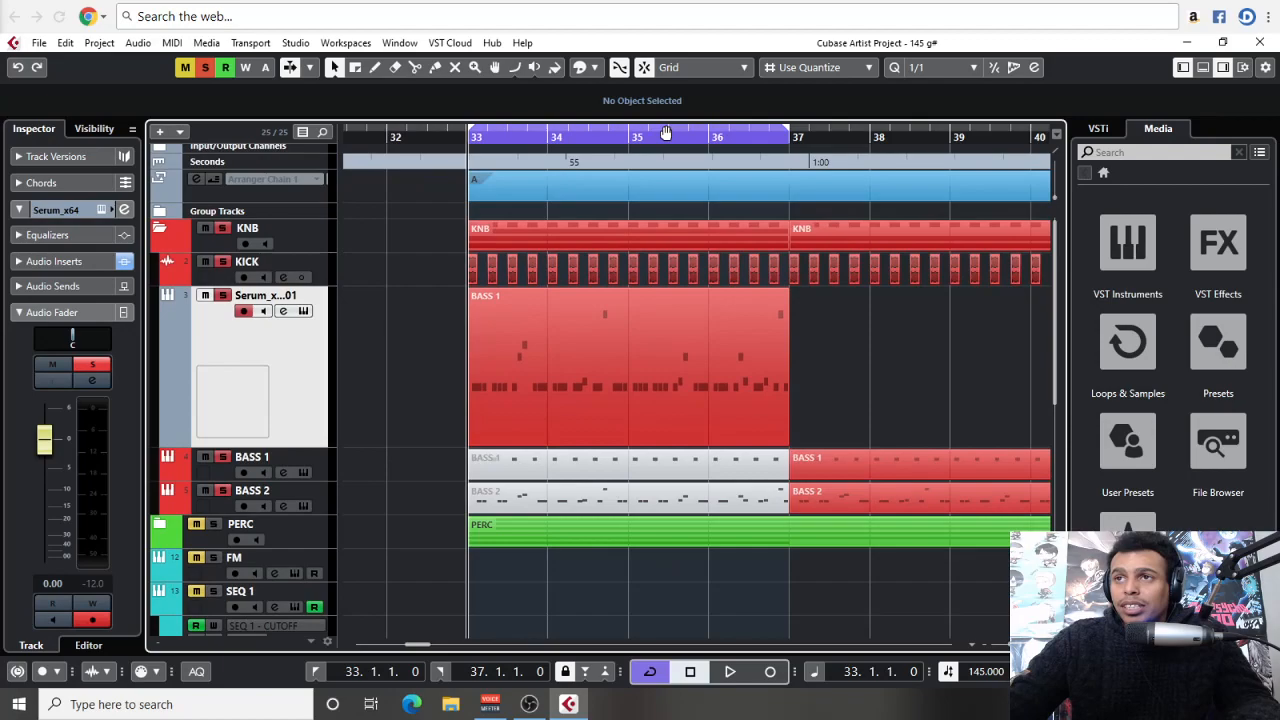
key(h)
drag(729, 363, 526, 341)
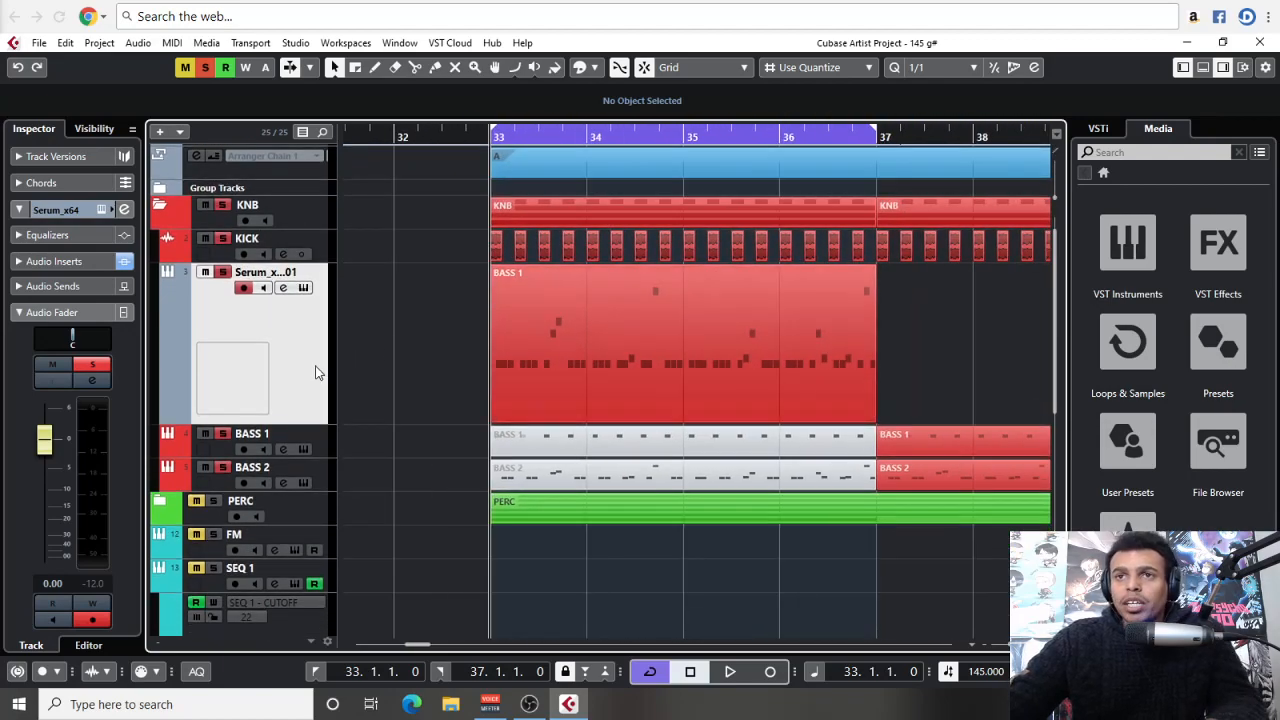
Open the Serum instrument of the selected track and listen to the looped kick and bass
click(100, 209)
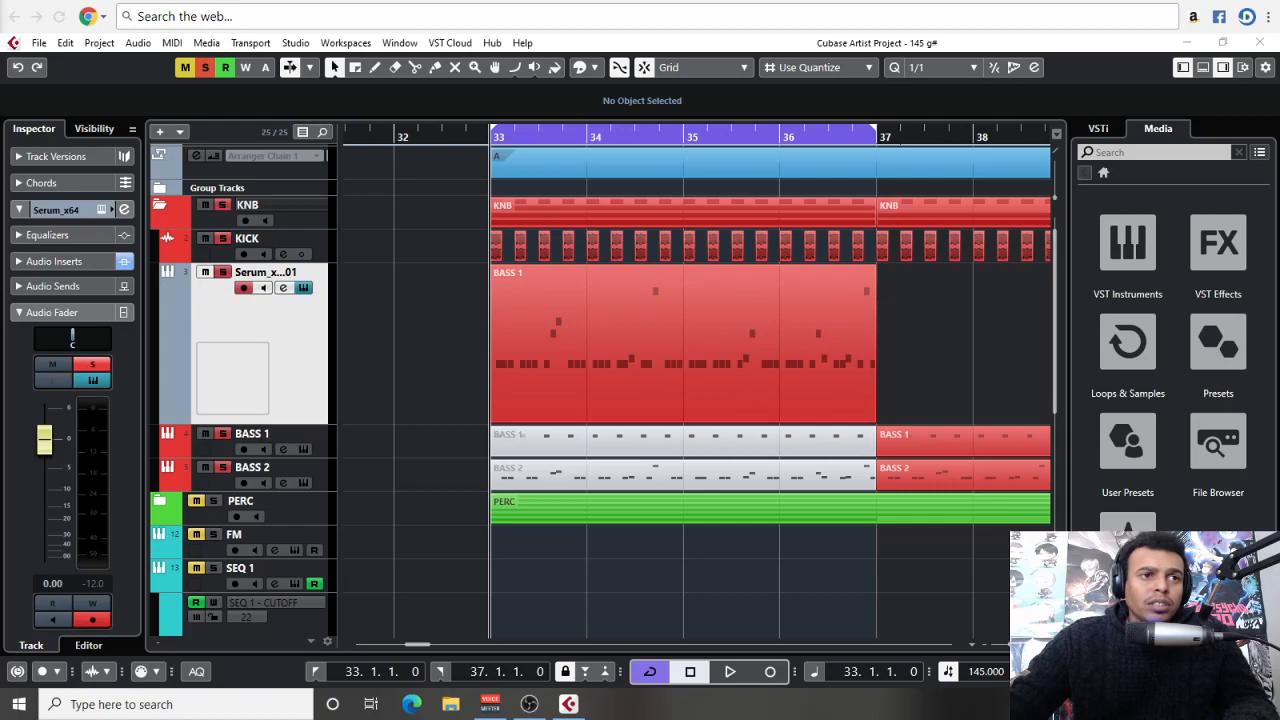
key(space)
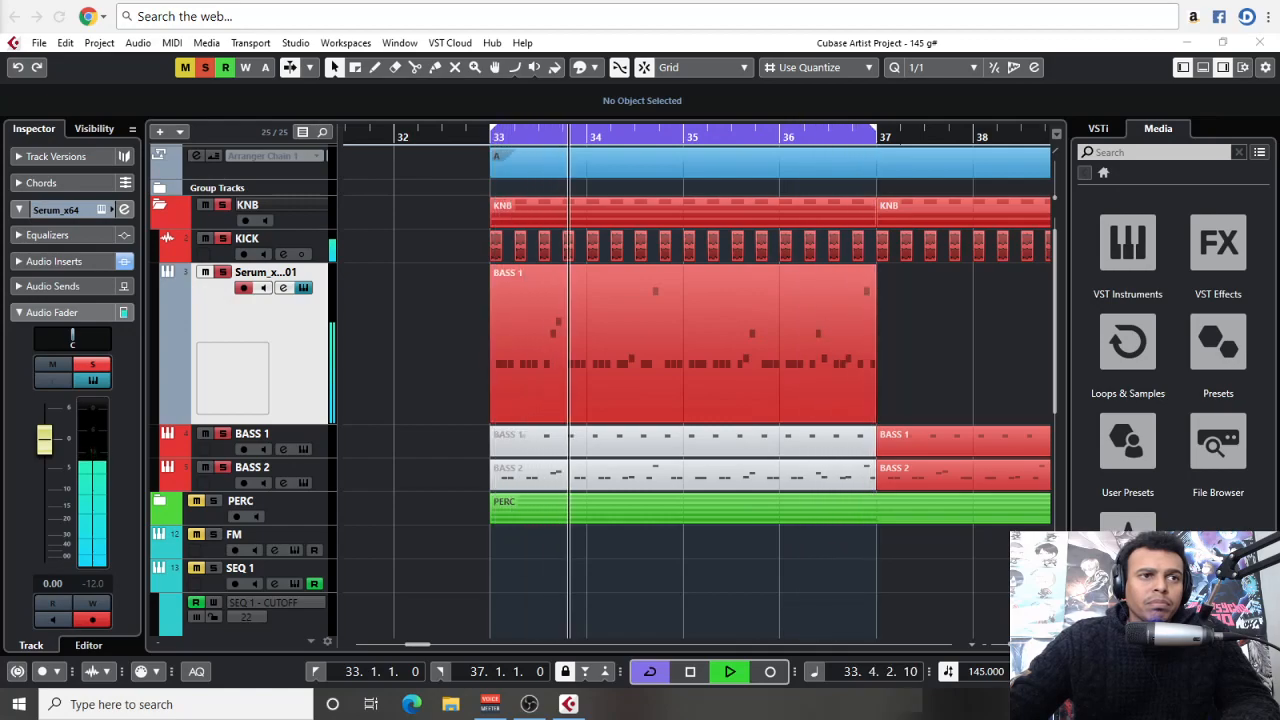
key(space)
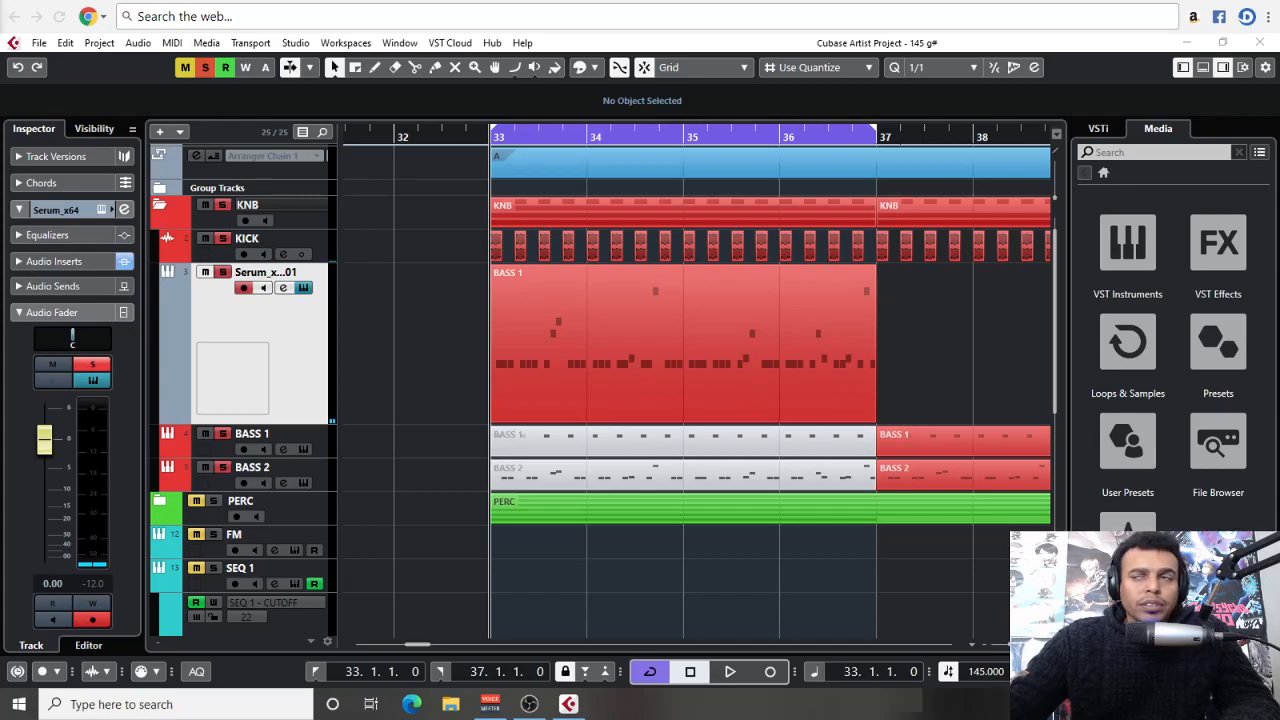
Open the Stereo Out's occularScope, return to the project window, and shrink and reposition the scope over the arrangement
key(F3)
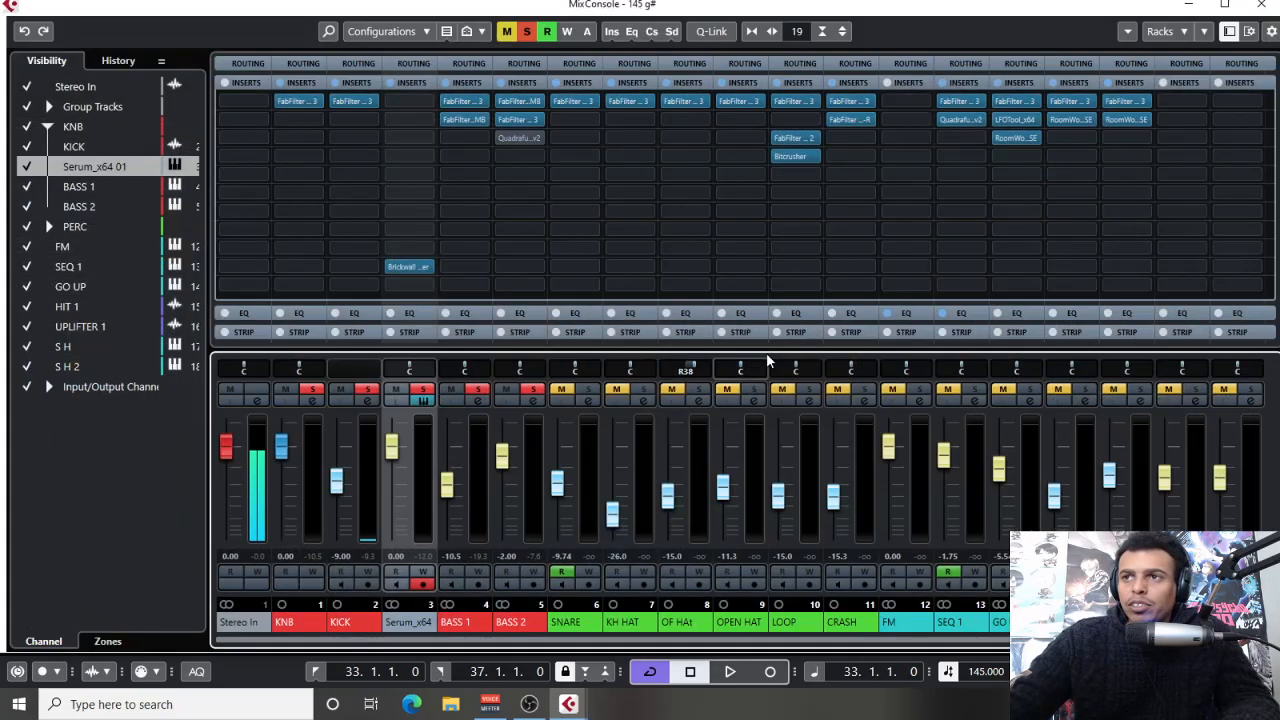
scroll(640, 480, right, 1)
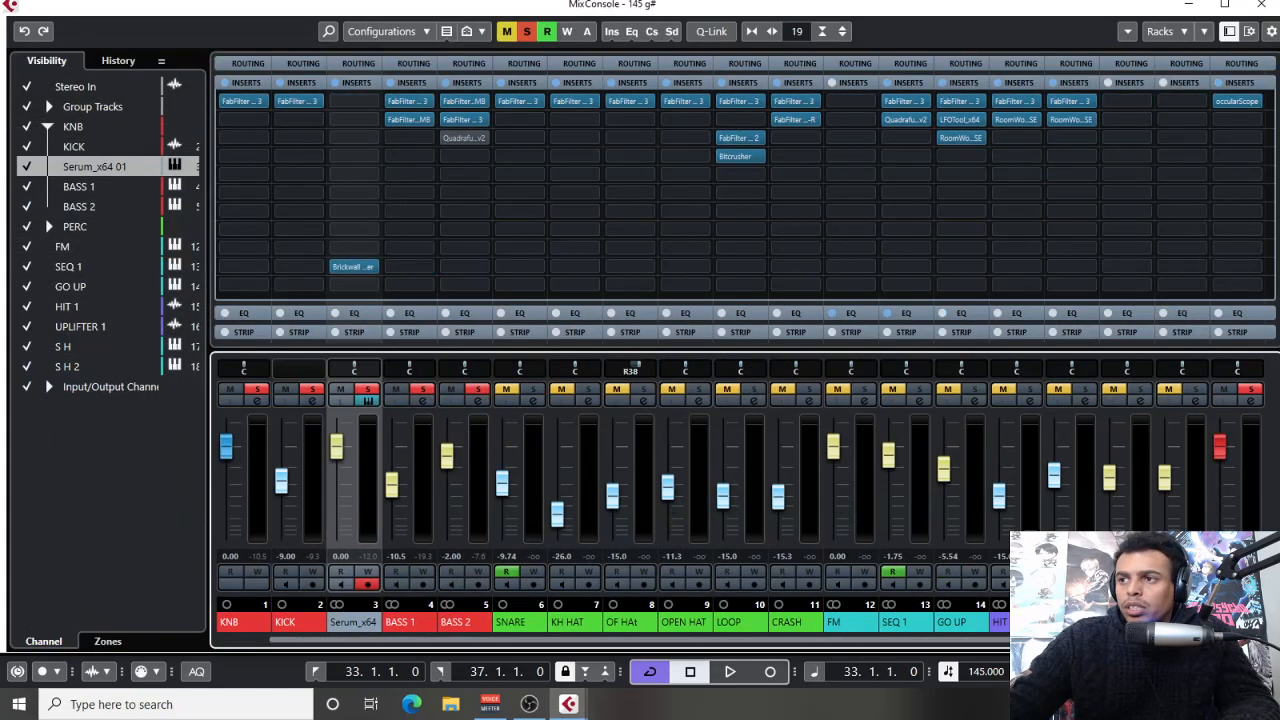
click(1237, 102)
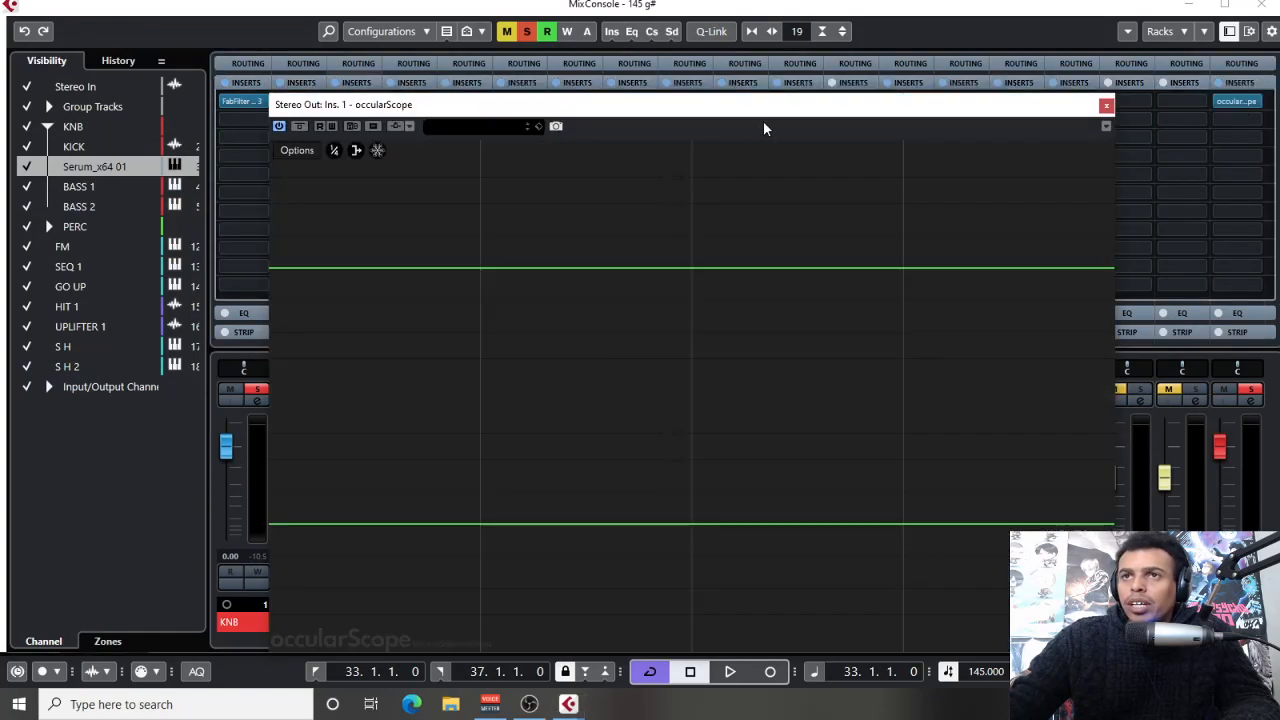
key(F3)
drag(611, 108, 525, 66)
drag(1027, 610, 870, 486)
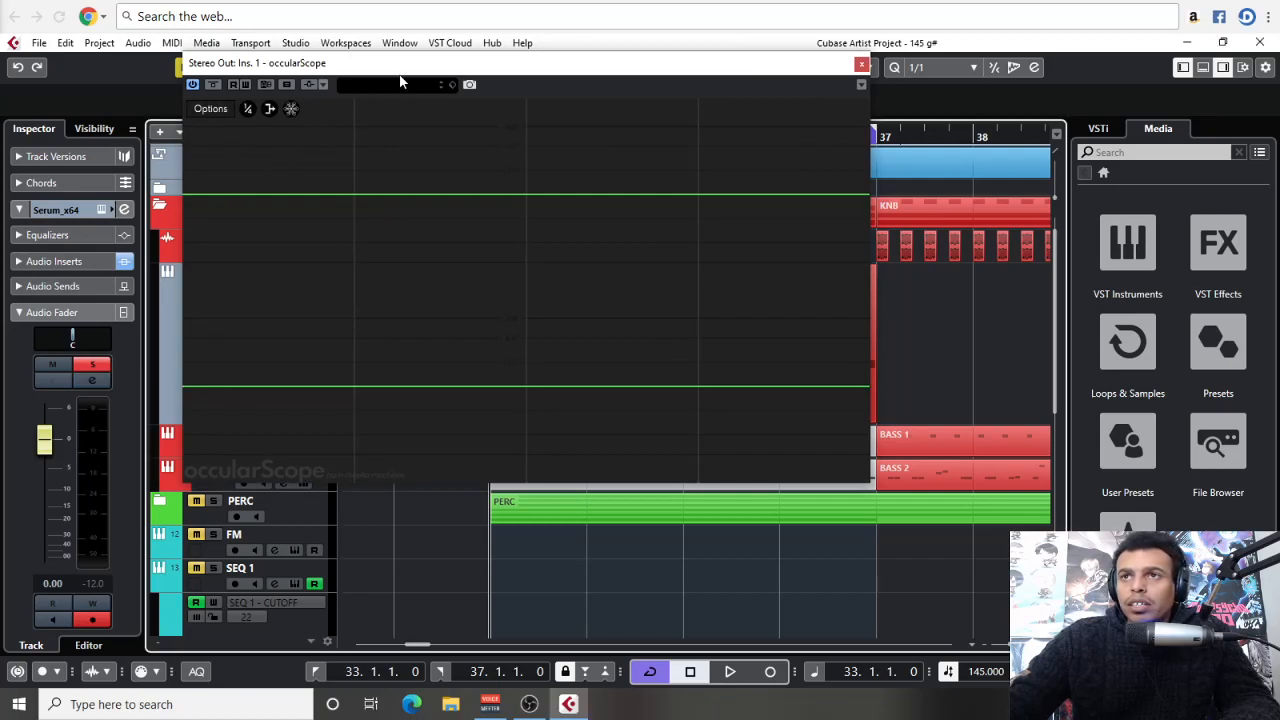
drag(408, 67, 426, 70)
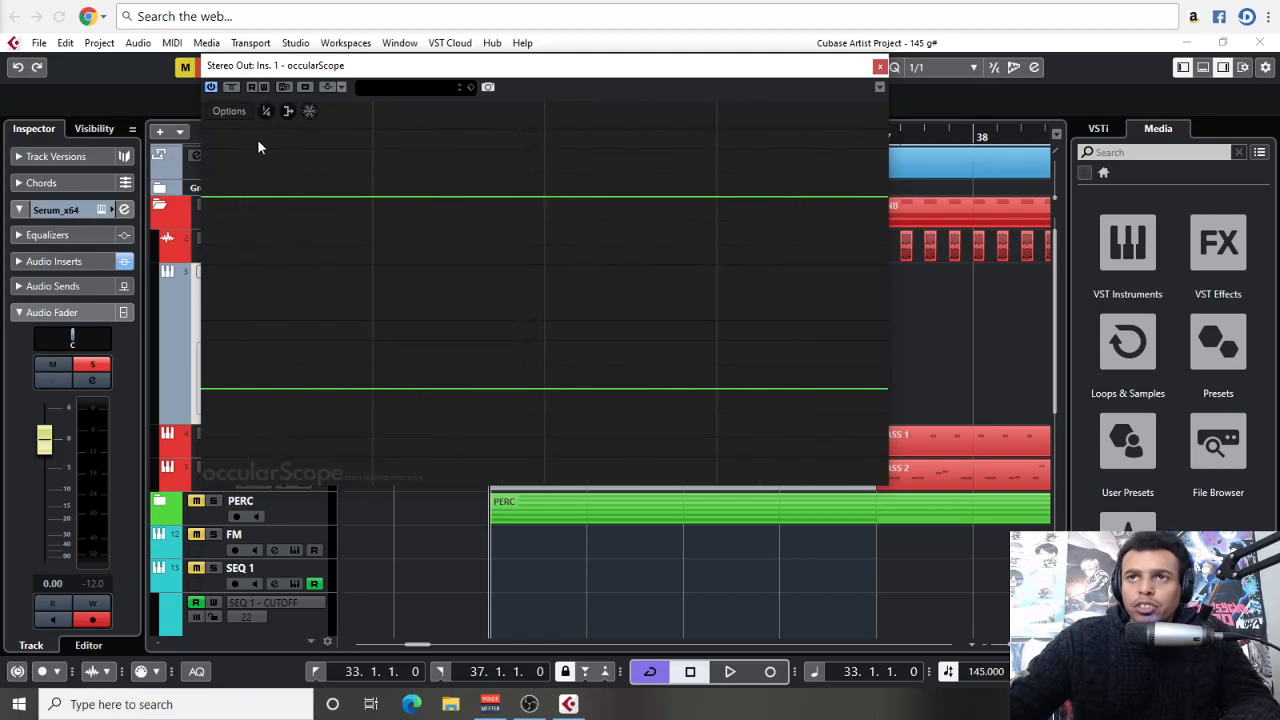
Shorten the loop to end at bar 34 and play it to view the kick and bass waveforms in occularScope
key(space)
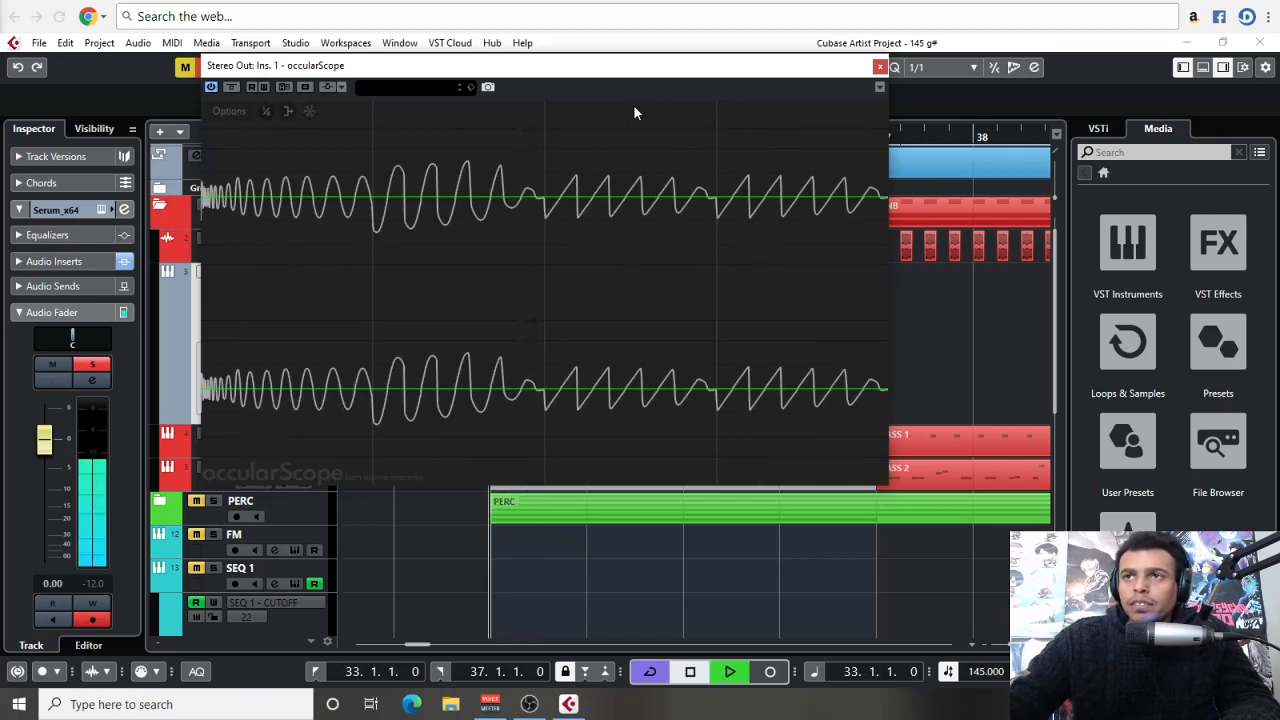
key(space)
drag(630, 68, 609, 121)
alt+click(589, 141)
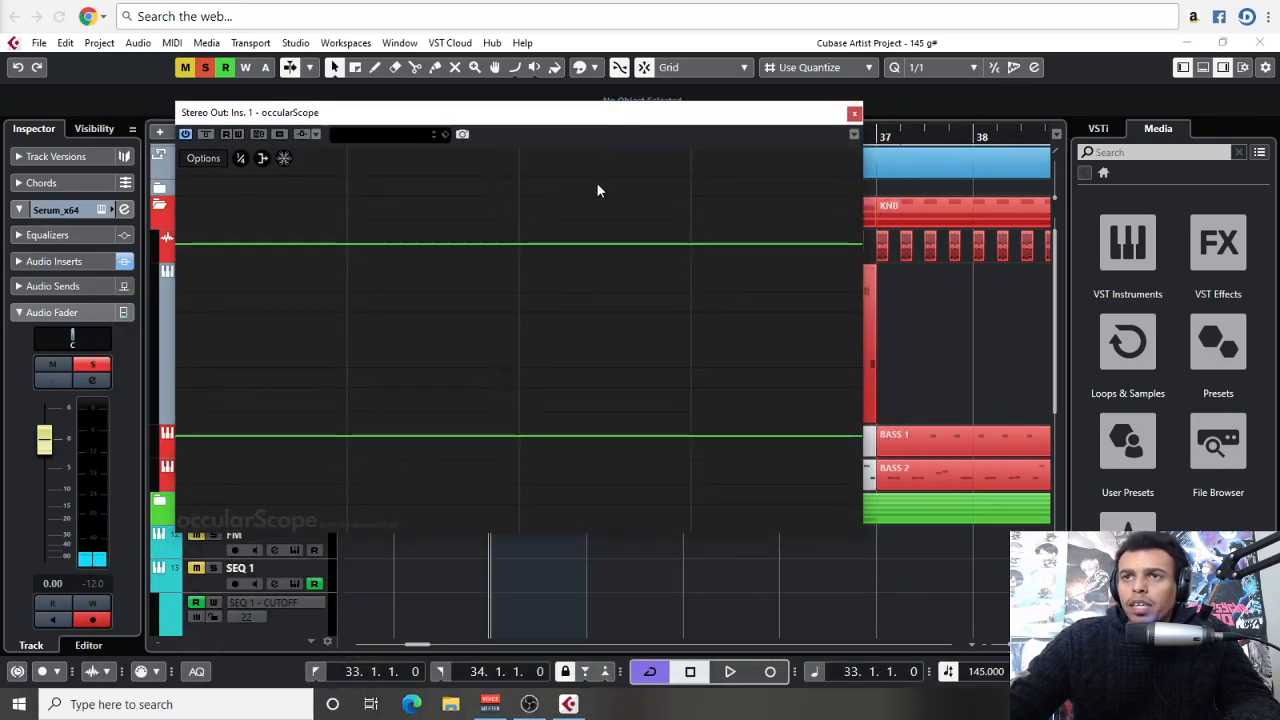
key(space)
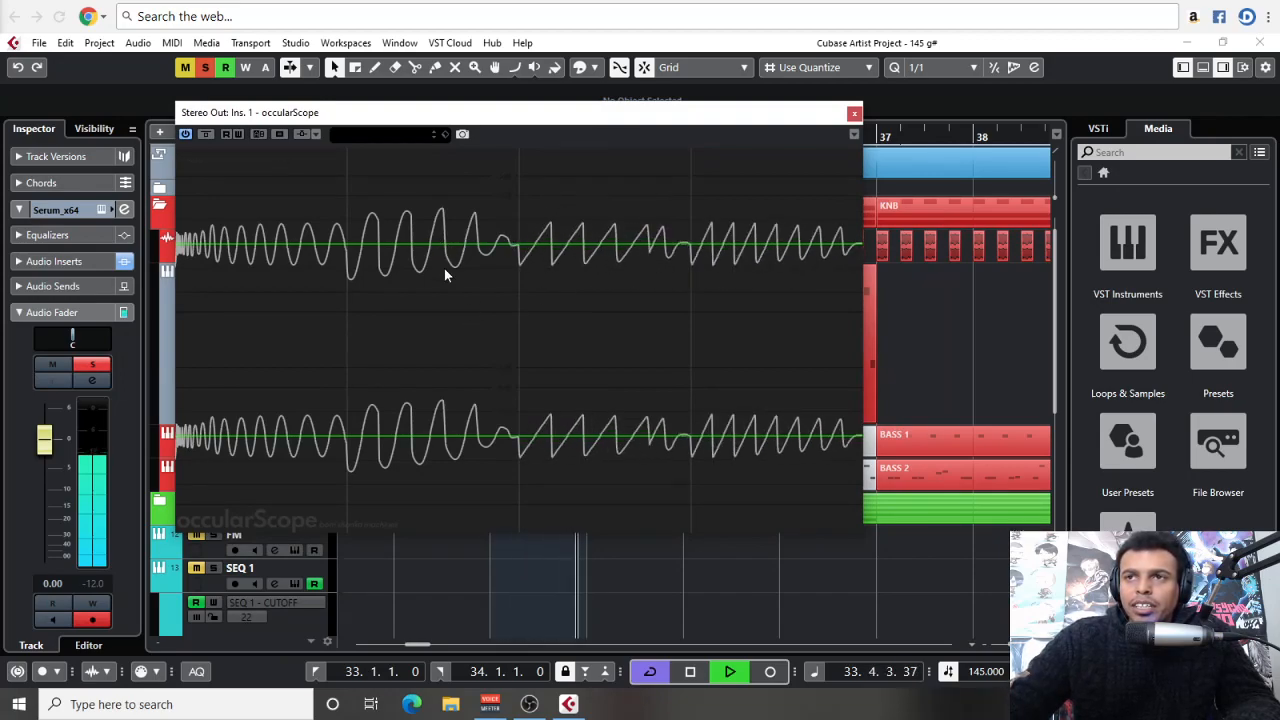
key(space)
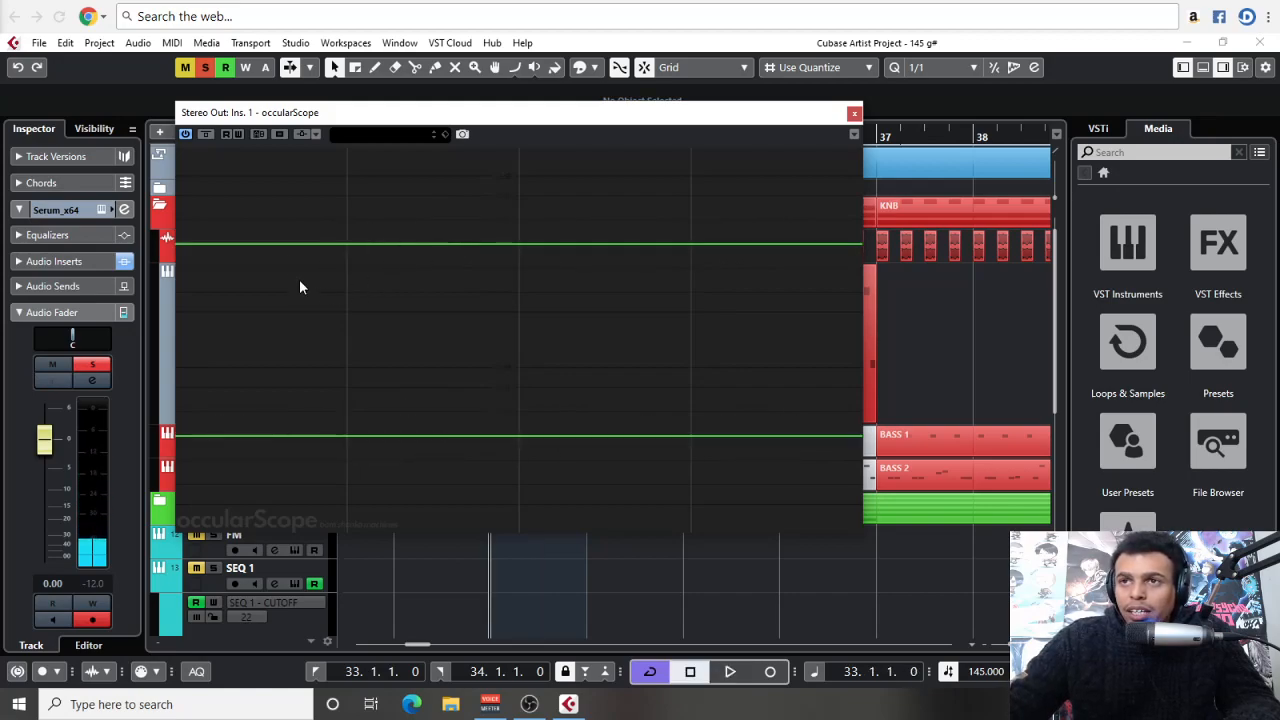
Move the scope clear of the track list, take the Serum track out of solo, and play the kick alone
drag(726, 118, 900, 118)
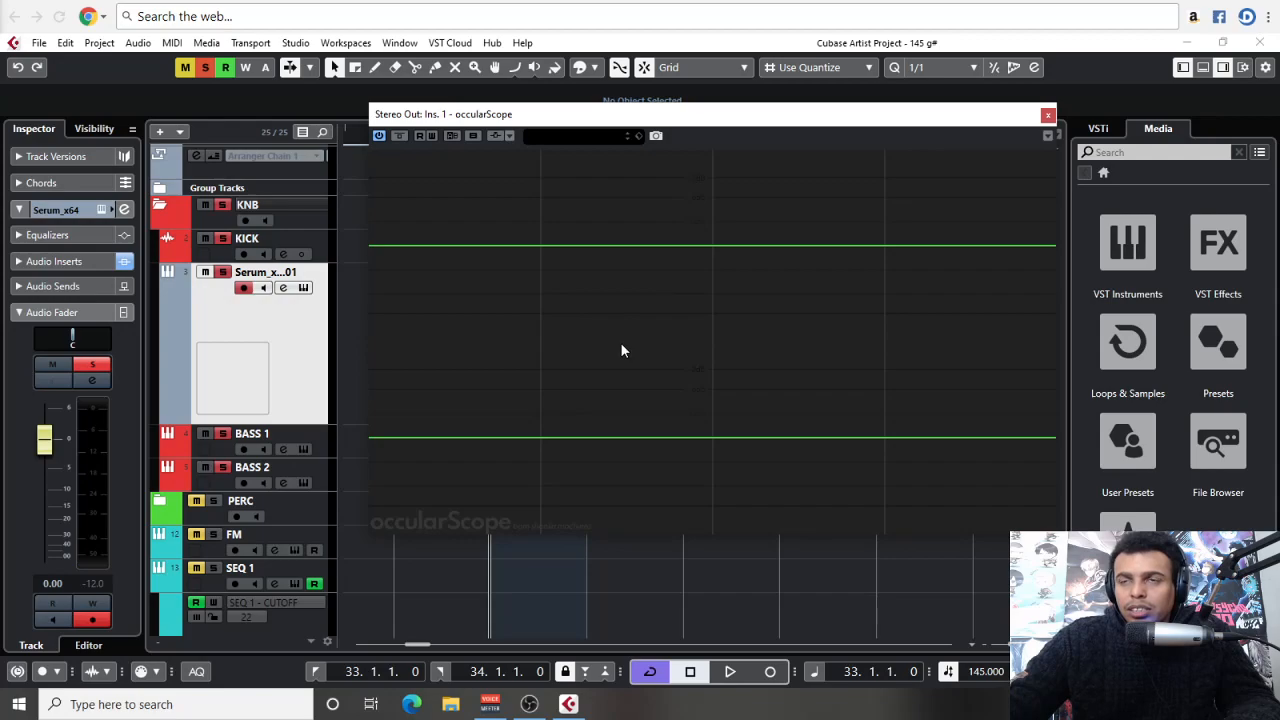
click(224, 273)
key(space)
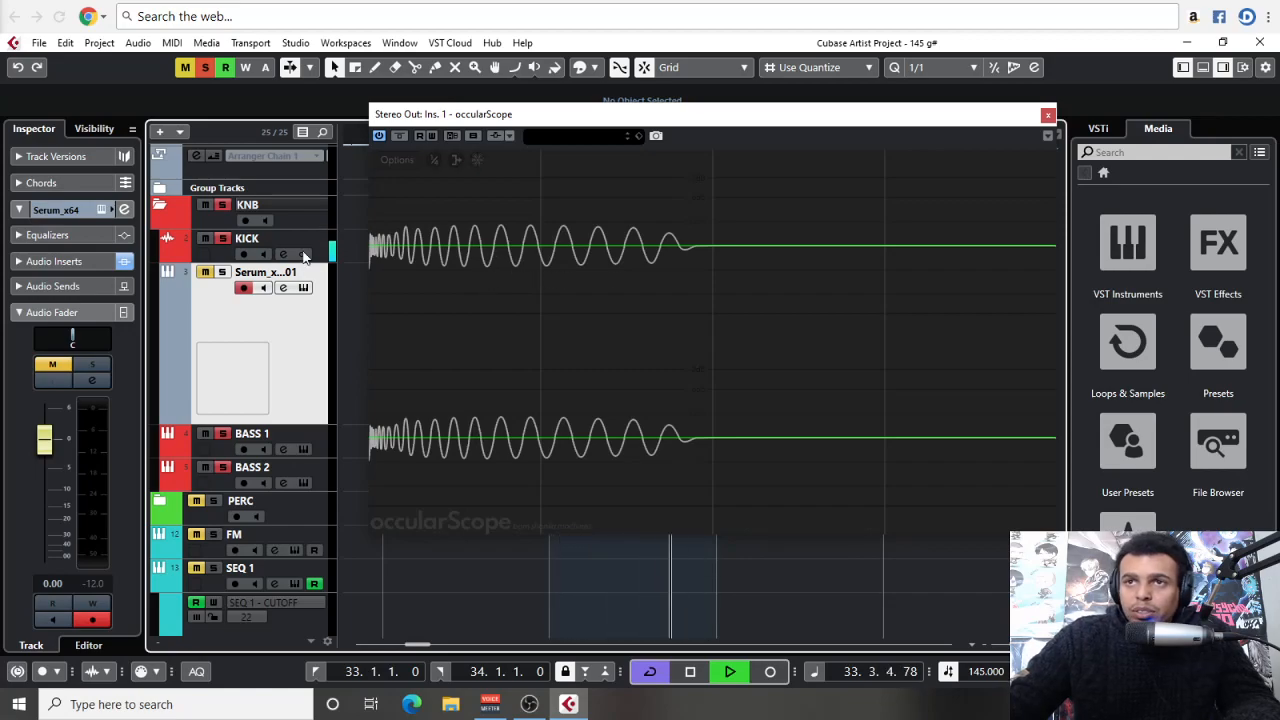
Inspect the FabFilter Pro-Q 3 curve on the KICK track during playback, close it, and stop playback
click(246, 241)
click(64, 239)
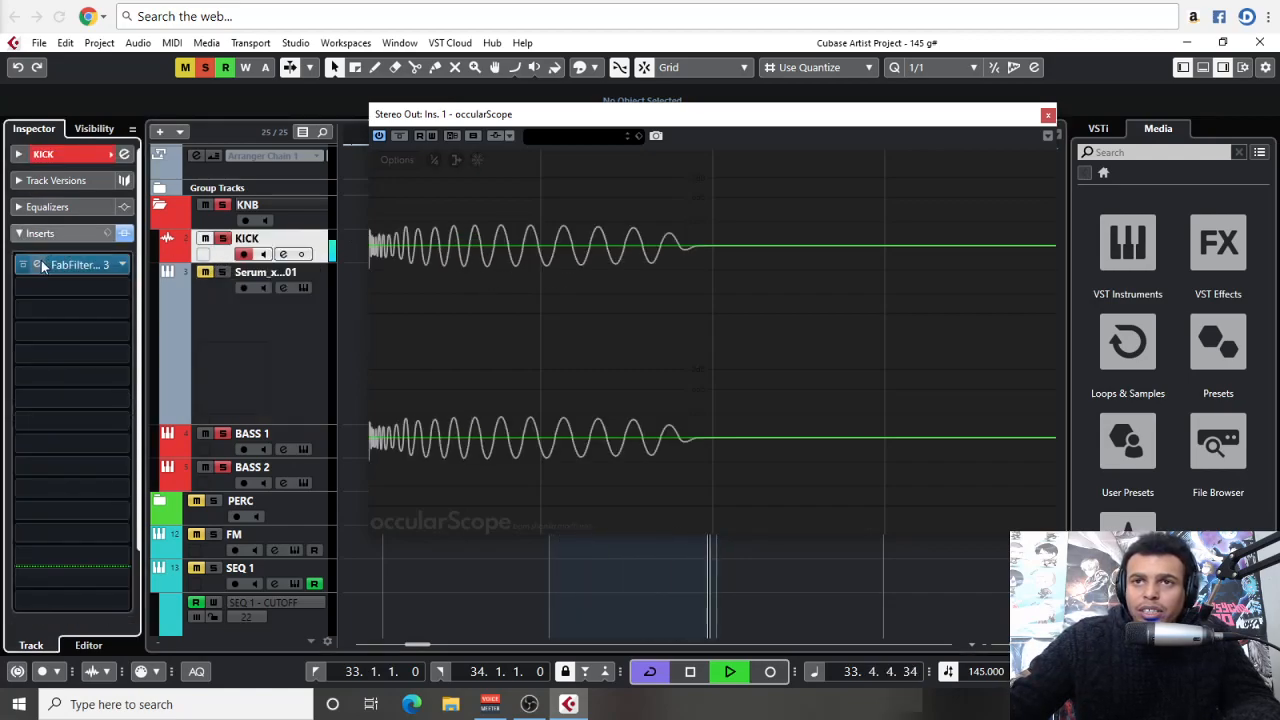
click(37, 264)
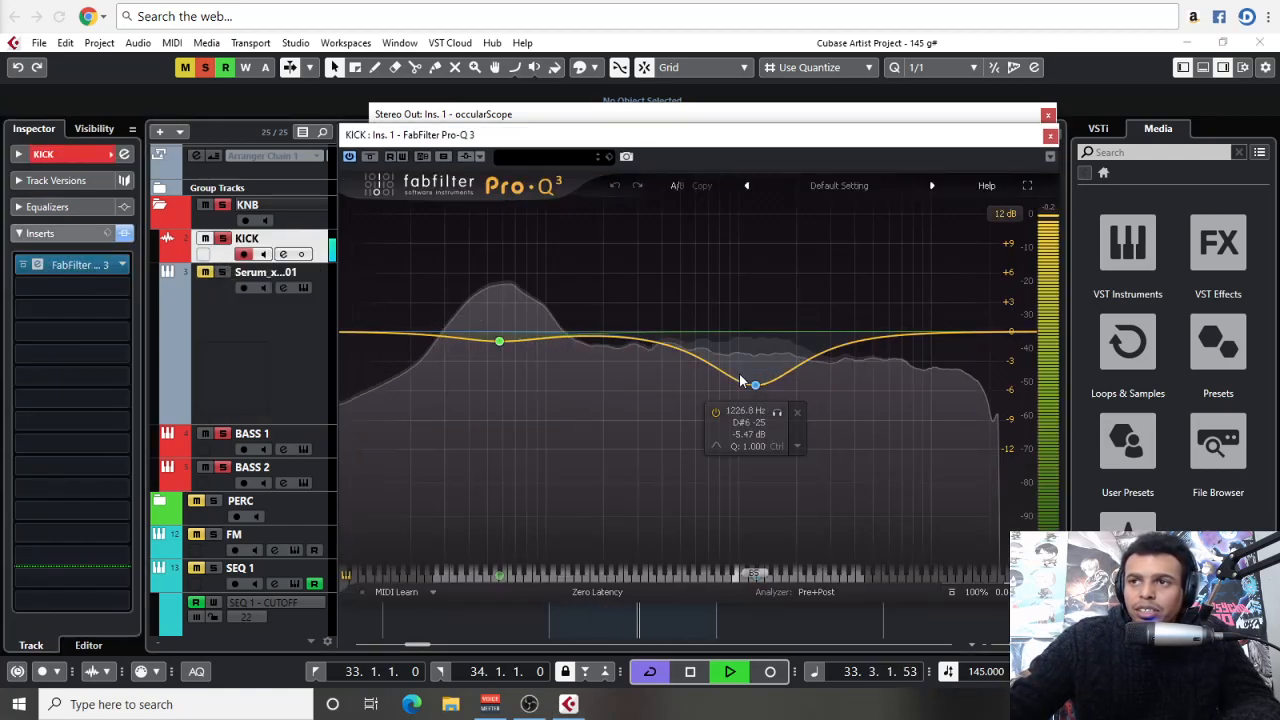
click(1050, 136)
key(space)
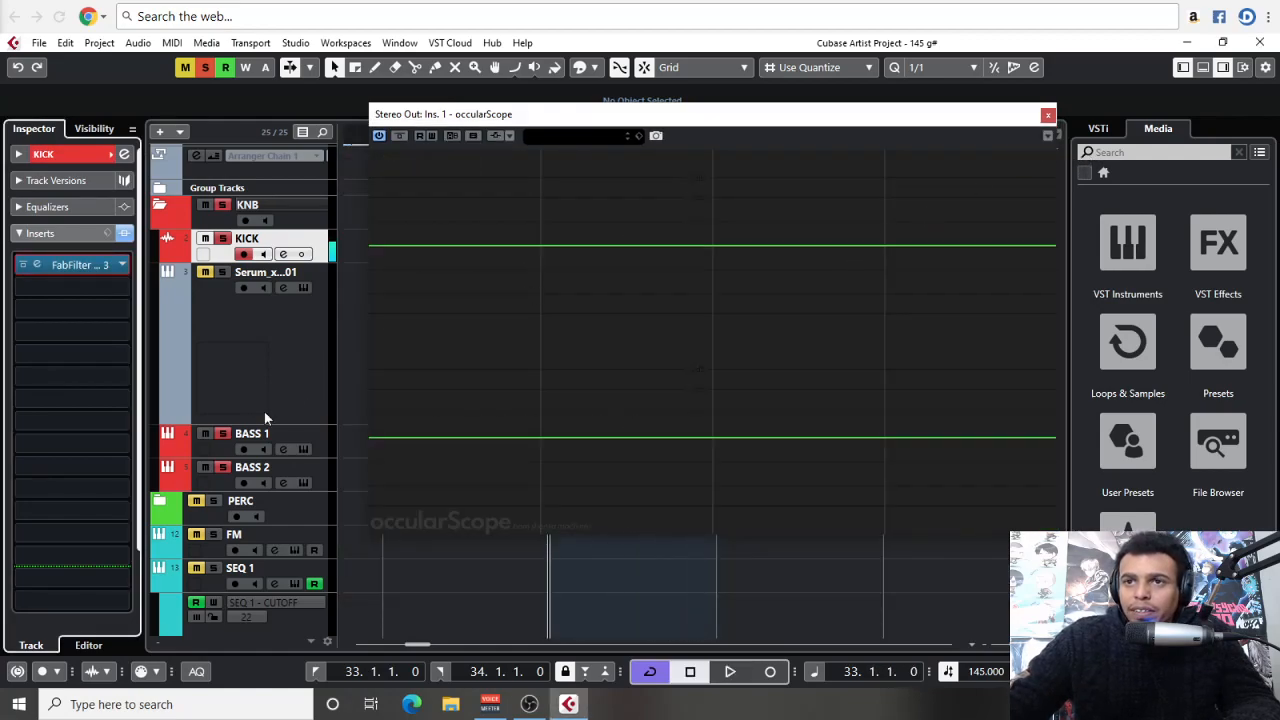
Bring the Serum track back into the playback, and mute KICK to view the bass waveform alone in the scope
click(217, 447)
click(246, 338)
click(205, 275)
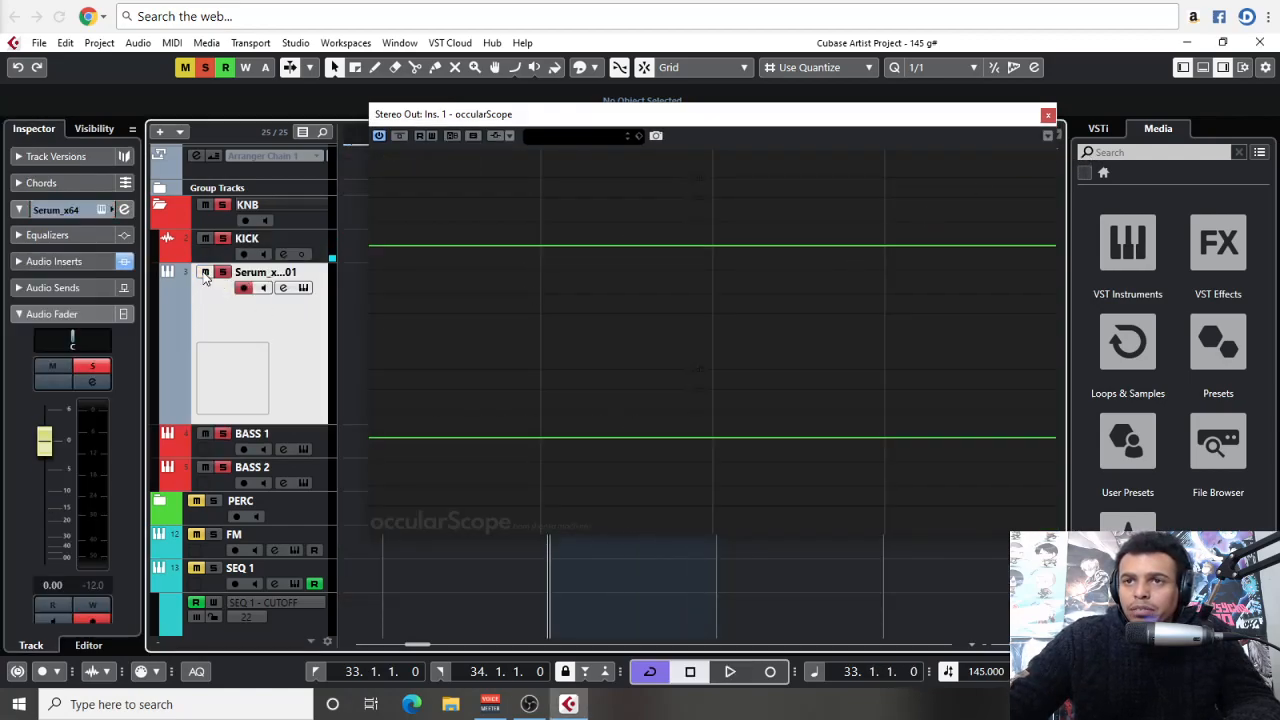
key(space)
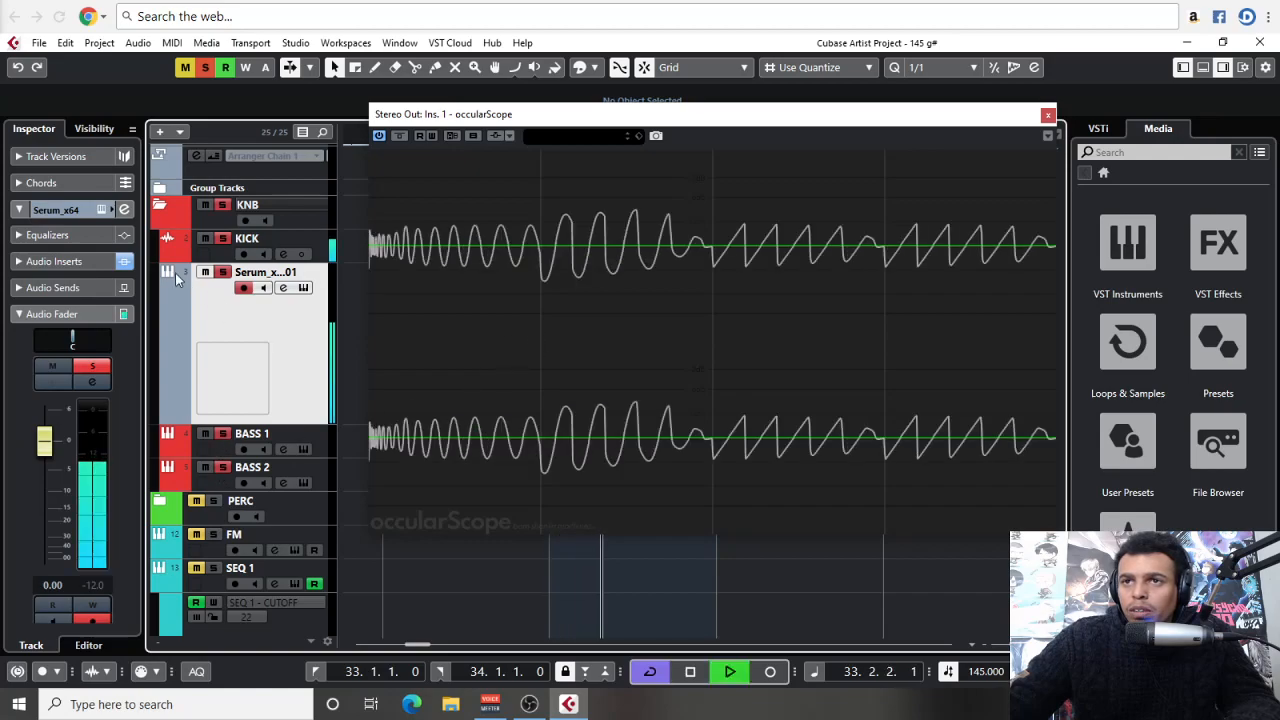
click(205, 238)
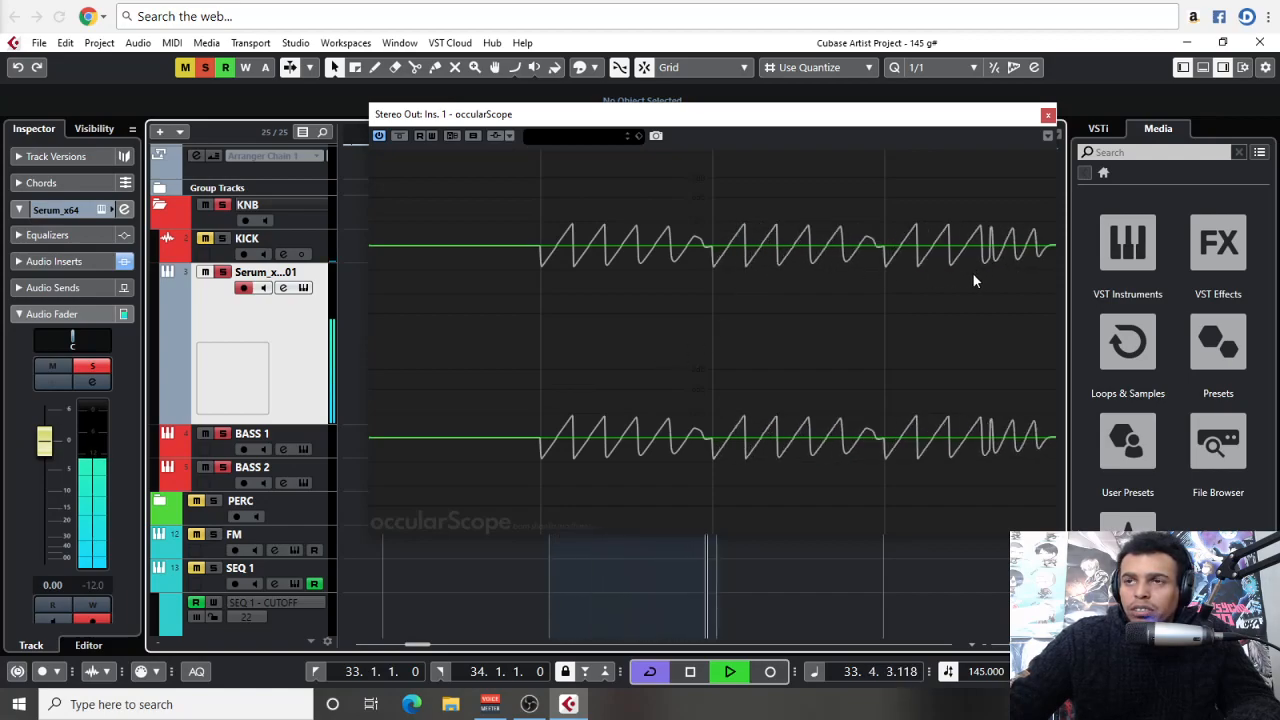
key(space)
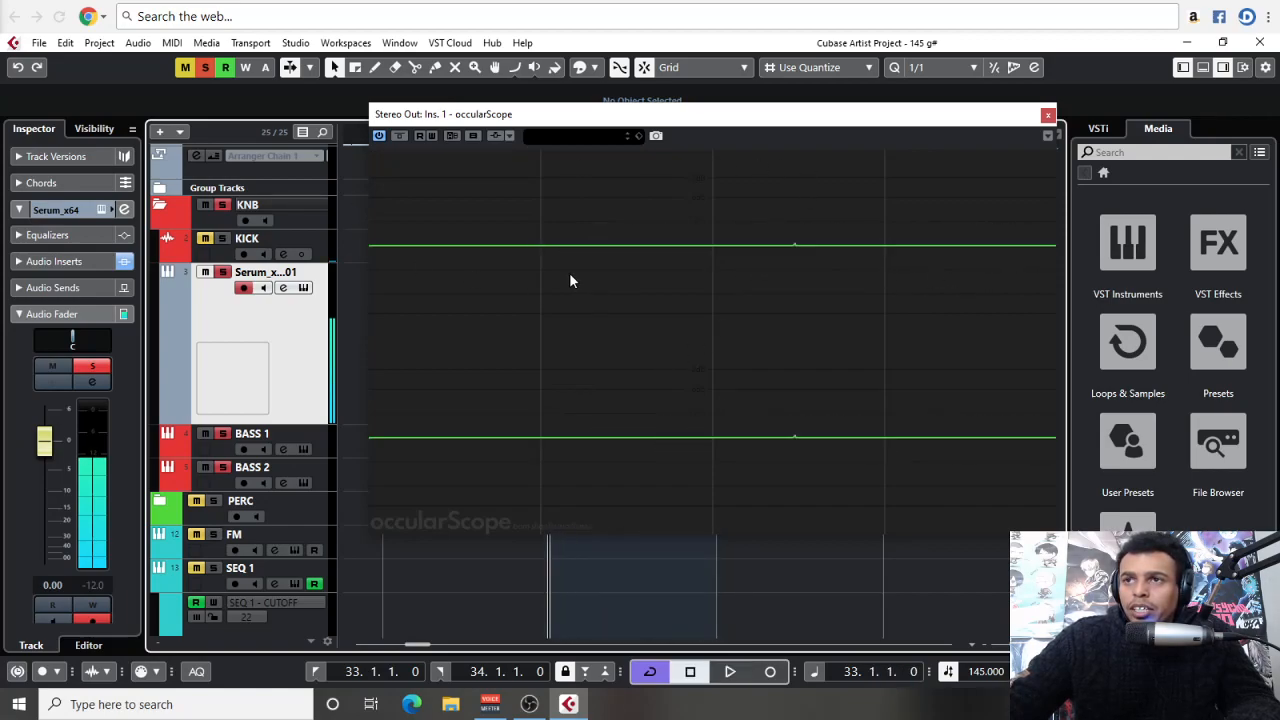
Open the Serum instrument again and replay the one-bar loop to examine the bass waveform in occularScope
click(102, 210)
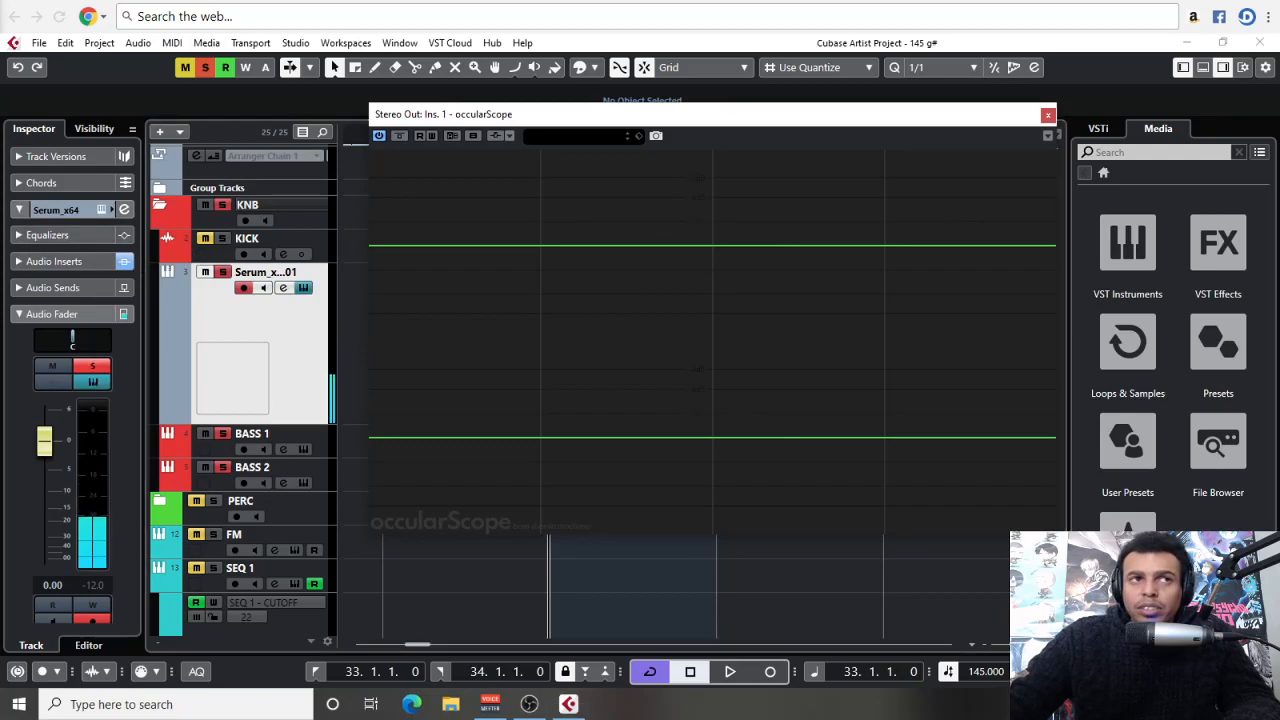
drag(0, 80, 0, 95)
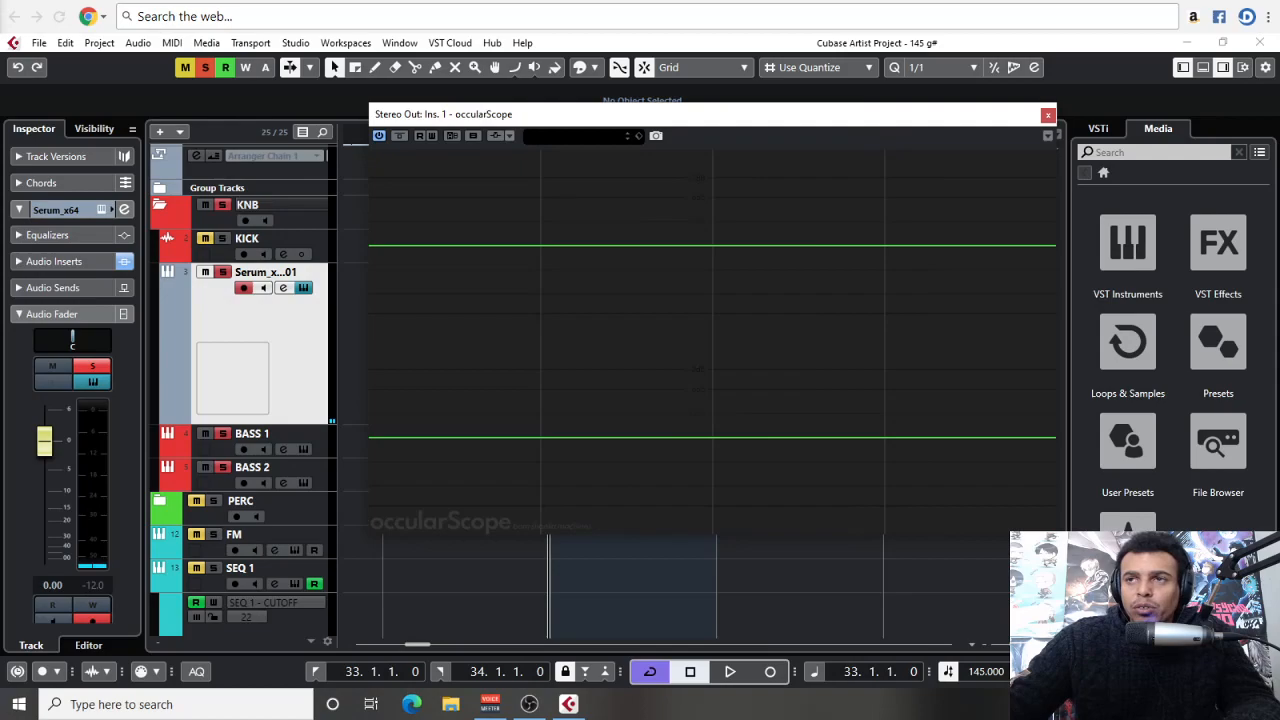
key(space)
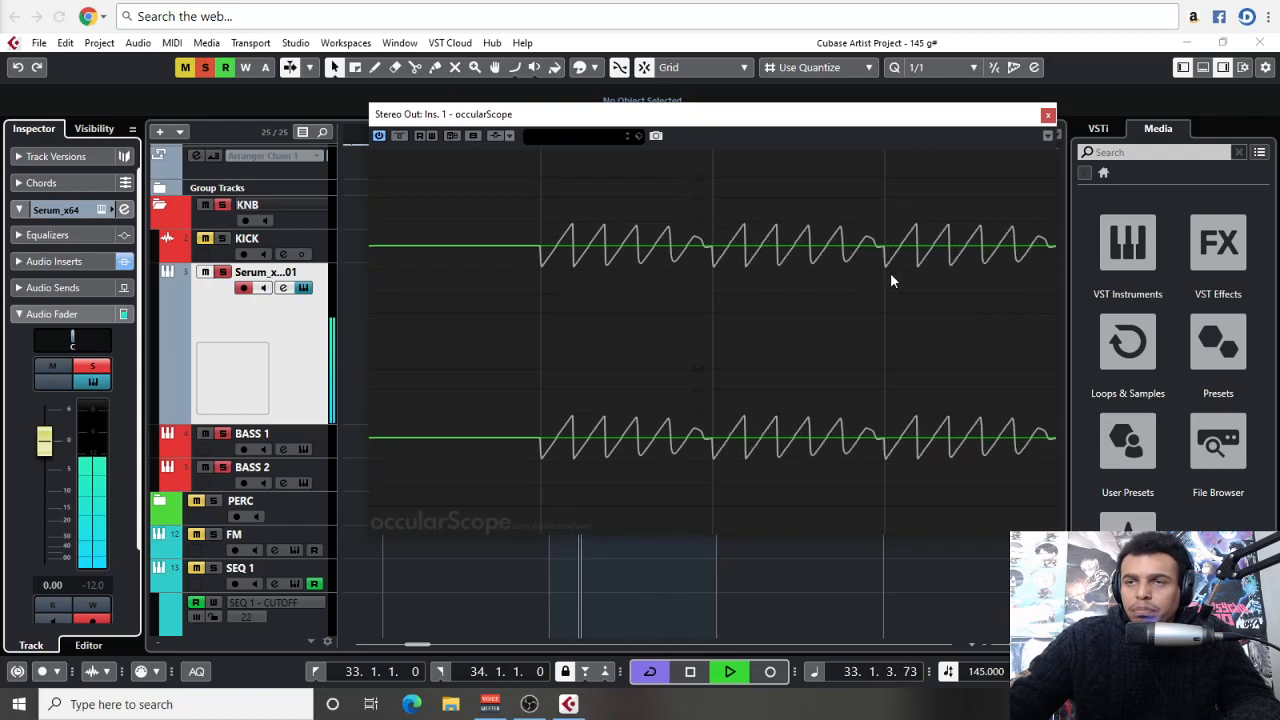
key(space)
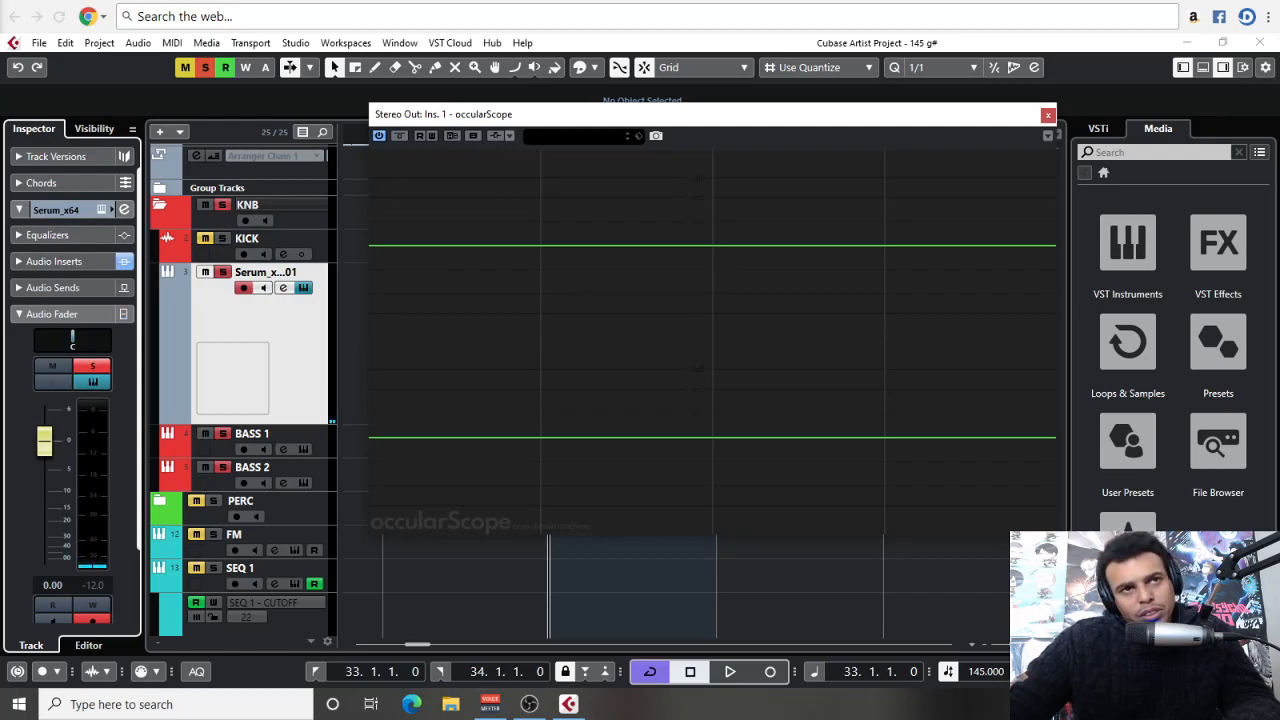
key(space)
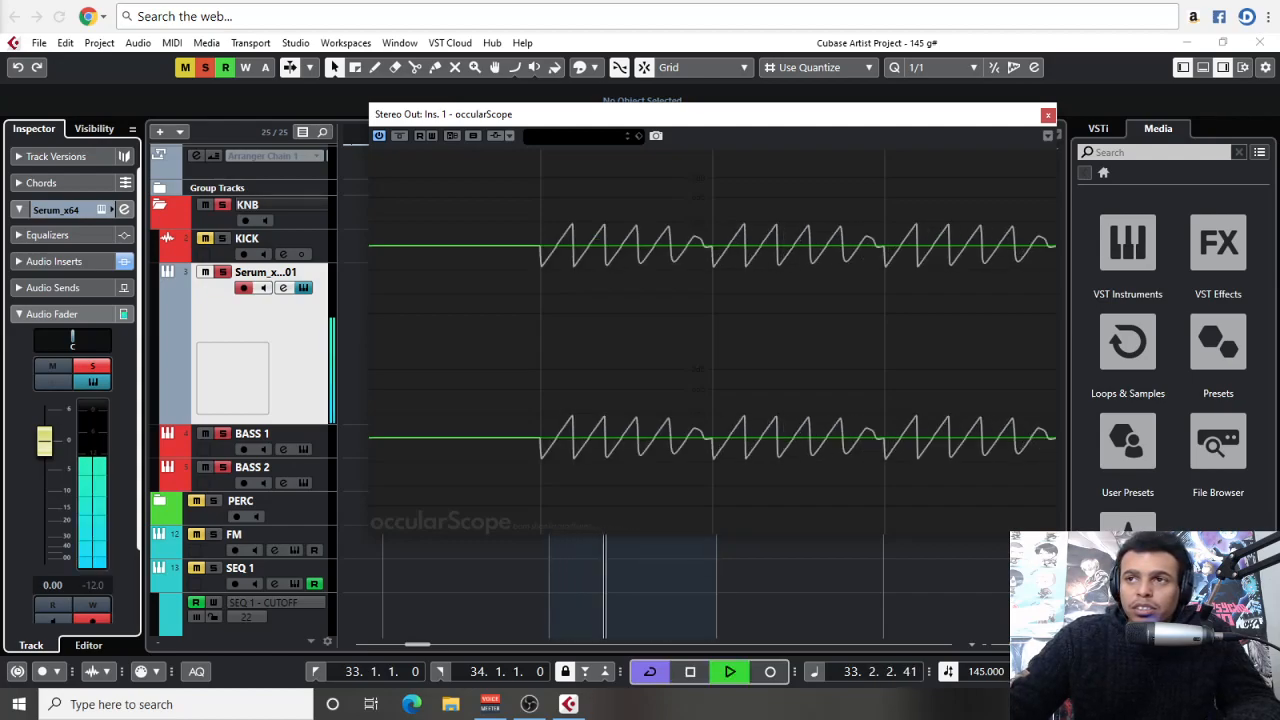
Raise the OSC A phase in Serum slightly and replay the loop to check how the bass waveform starts in the scope
key(space)
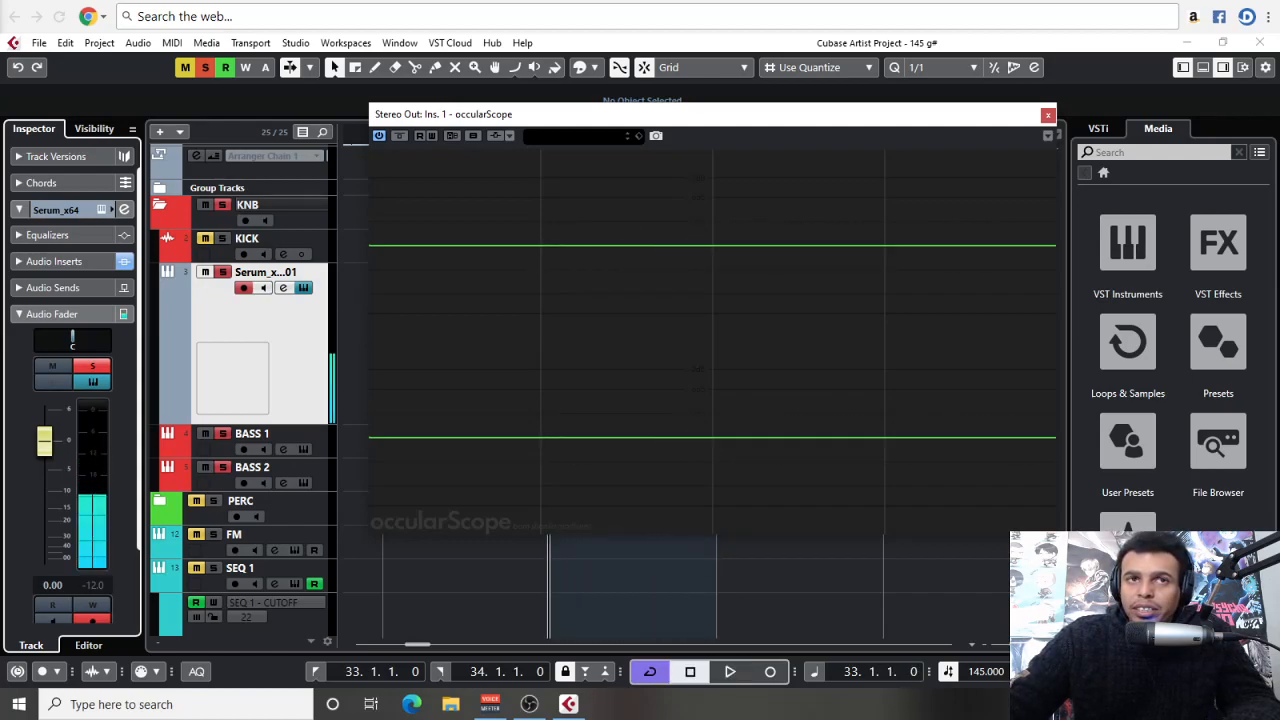
drag(0, 170, 429, 57)
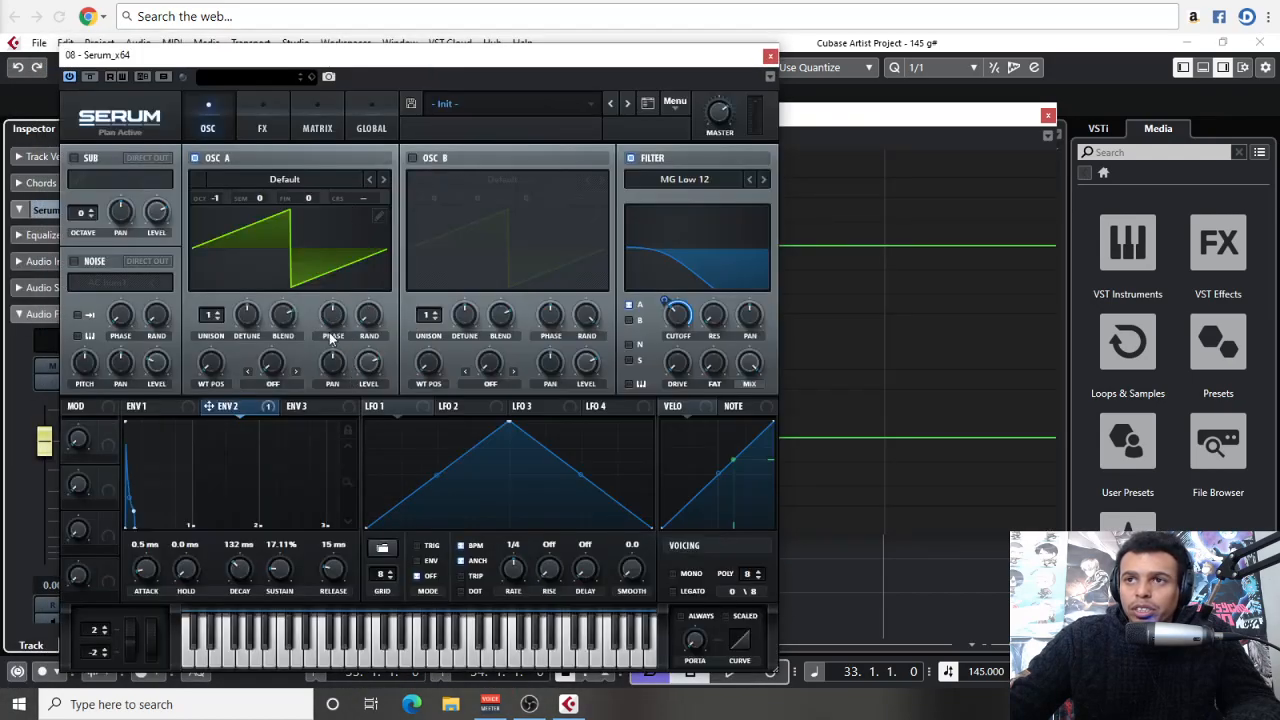
drag(333, 317, 325, 289)
drag(402, 66, 313, 119)
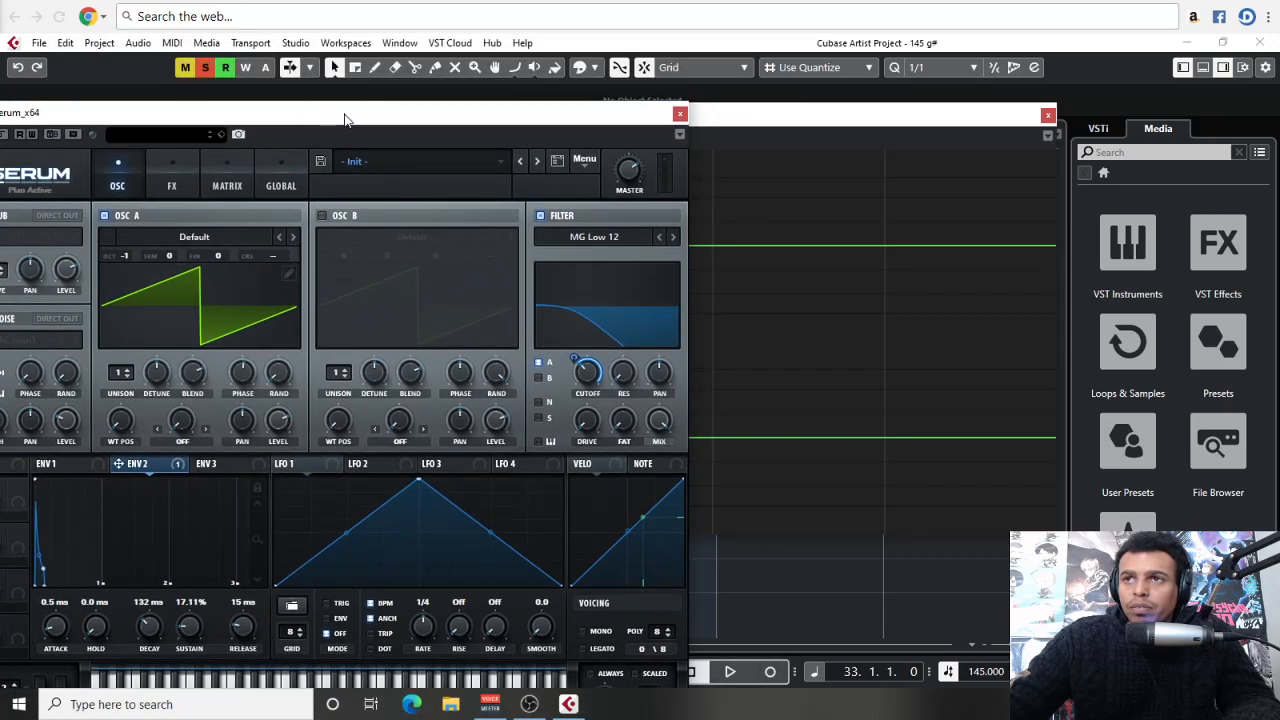
key(space)
drag(311, 119, 0, 78)
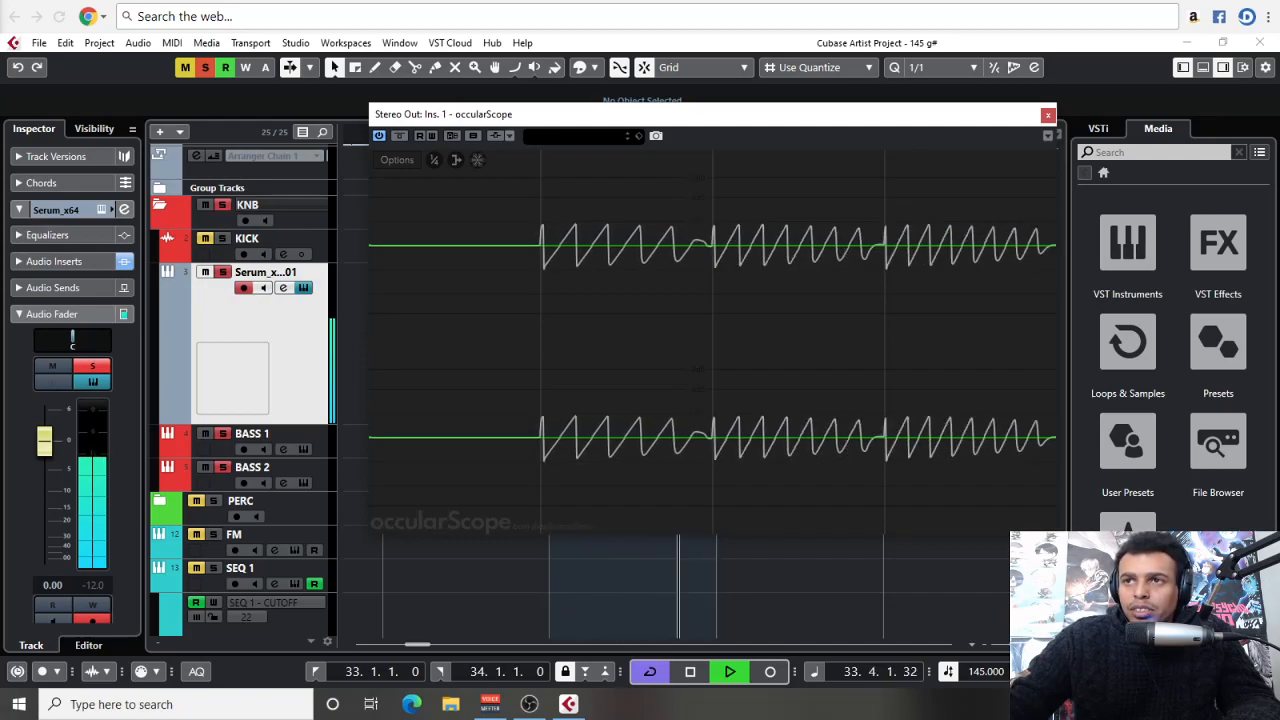
key(space)
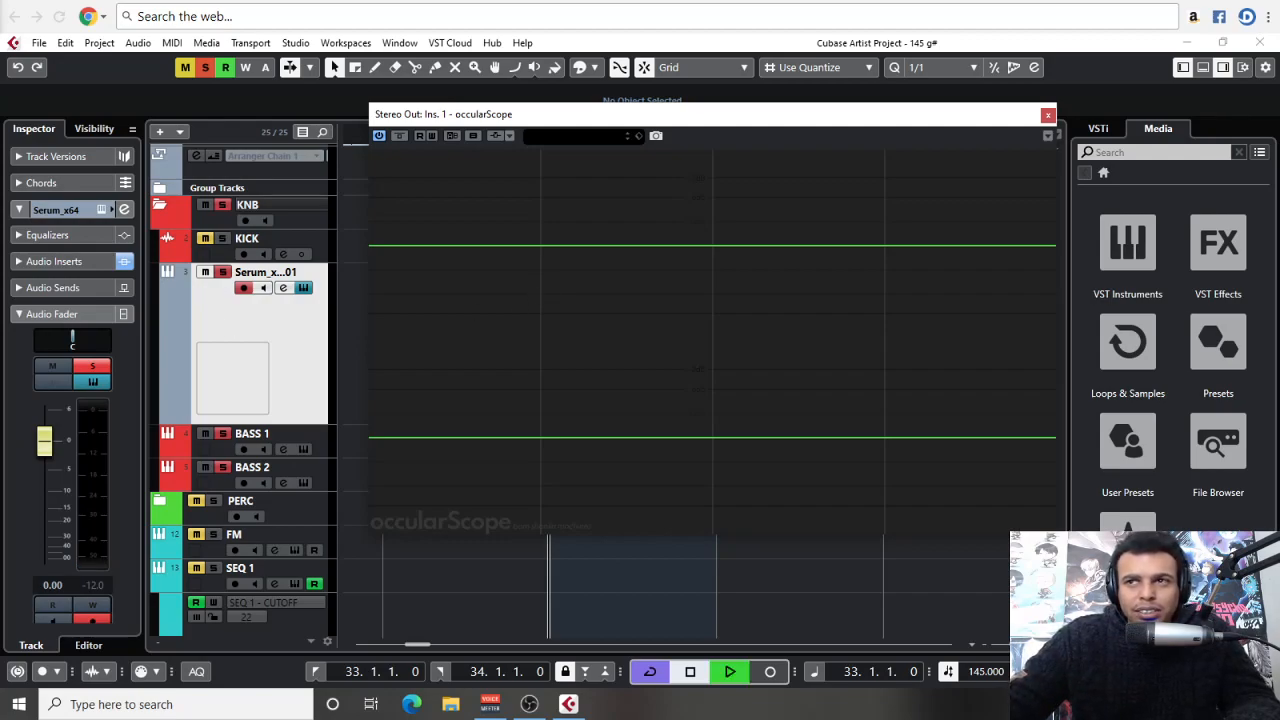
key(space)
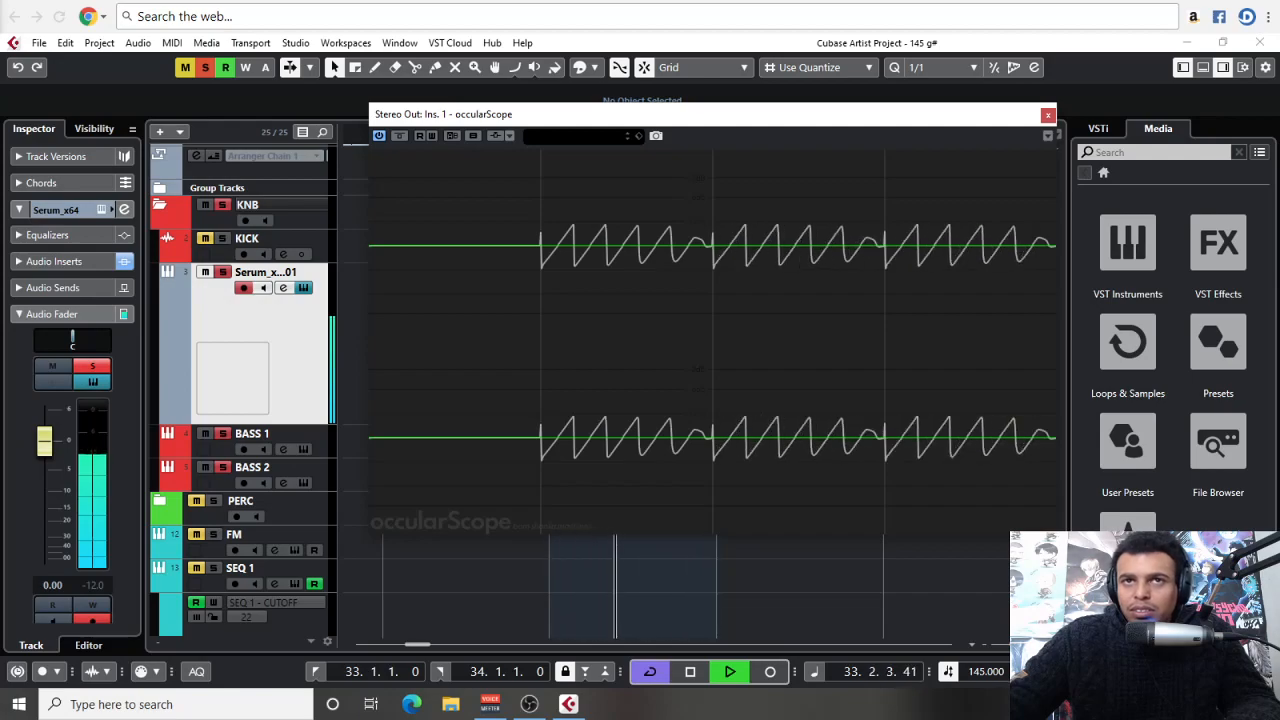
key(space)
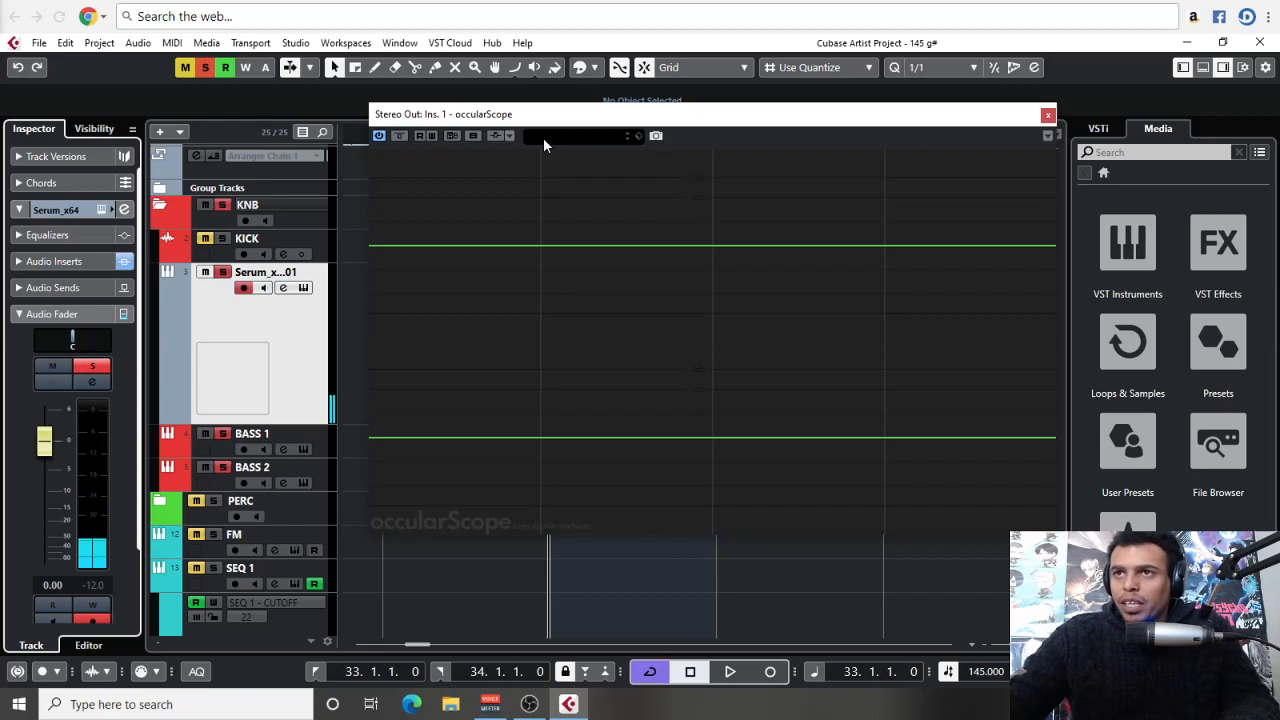
Reposition the scope over the arrangement, unmute KICK, and loop the kick and bass together to examine their combined waveform
drag(560, 114, 462, 79)
drag(592, 84, 530, 112)
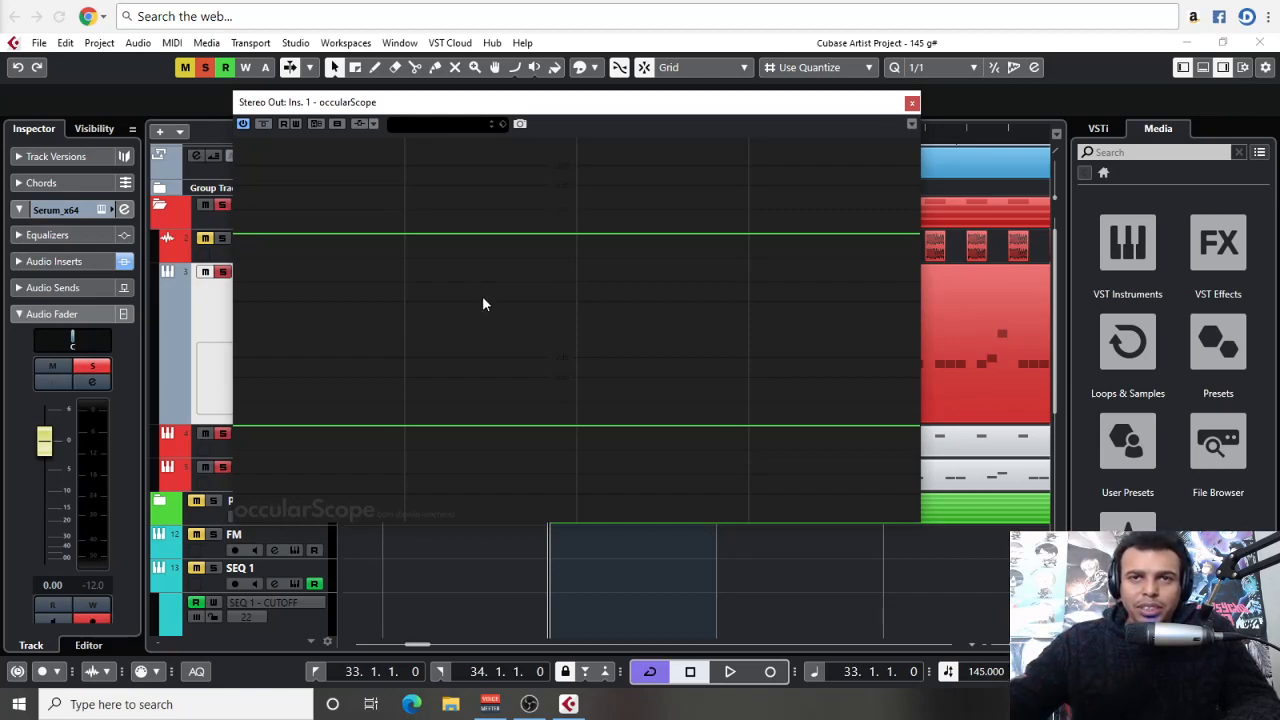
drag(603, 113, 621, 118)
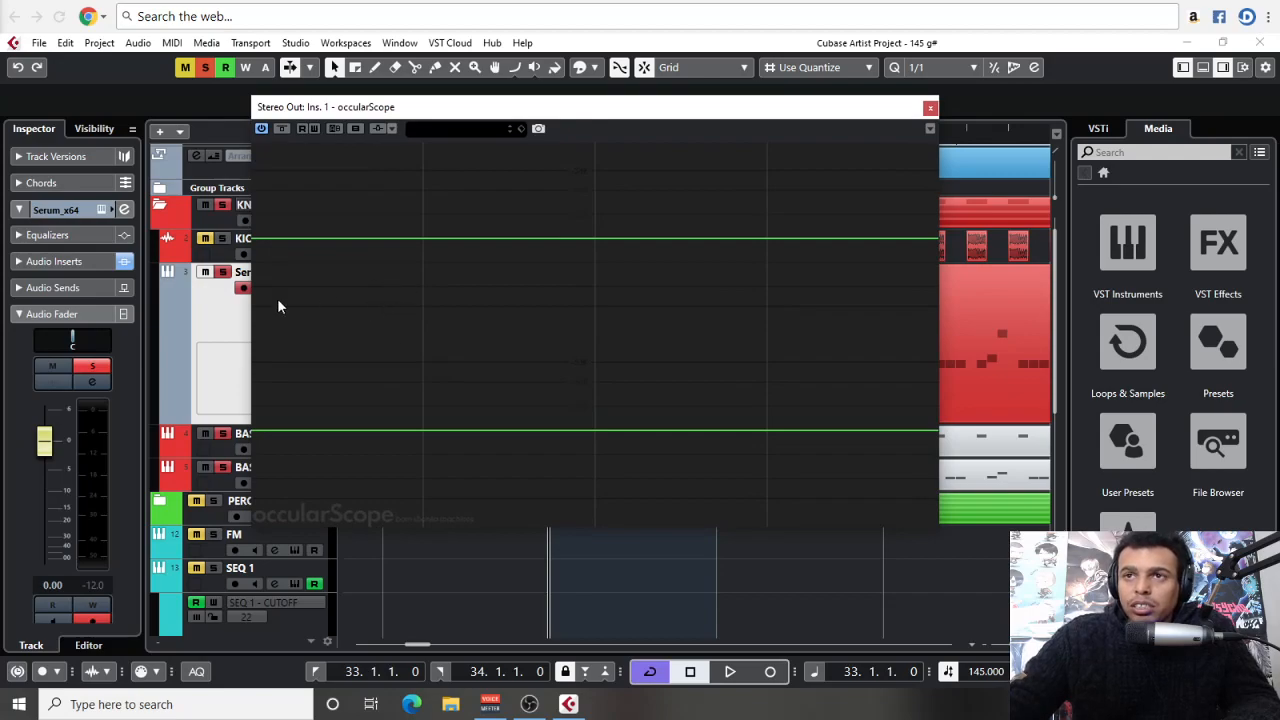
key(space)
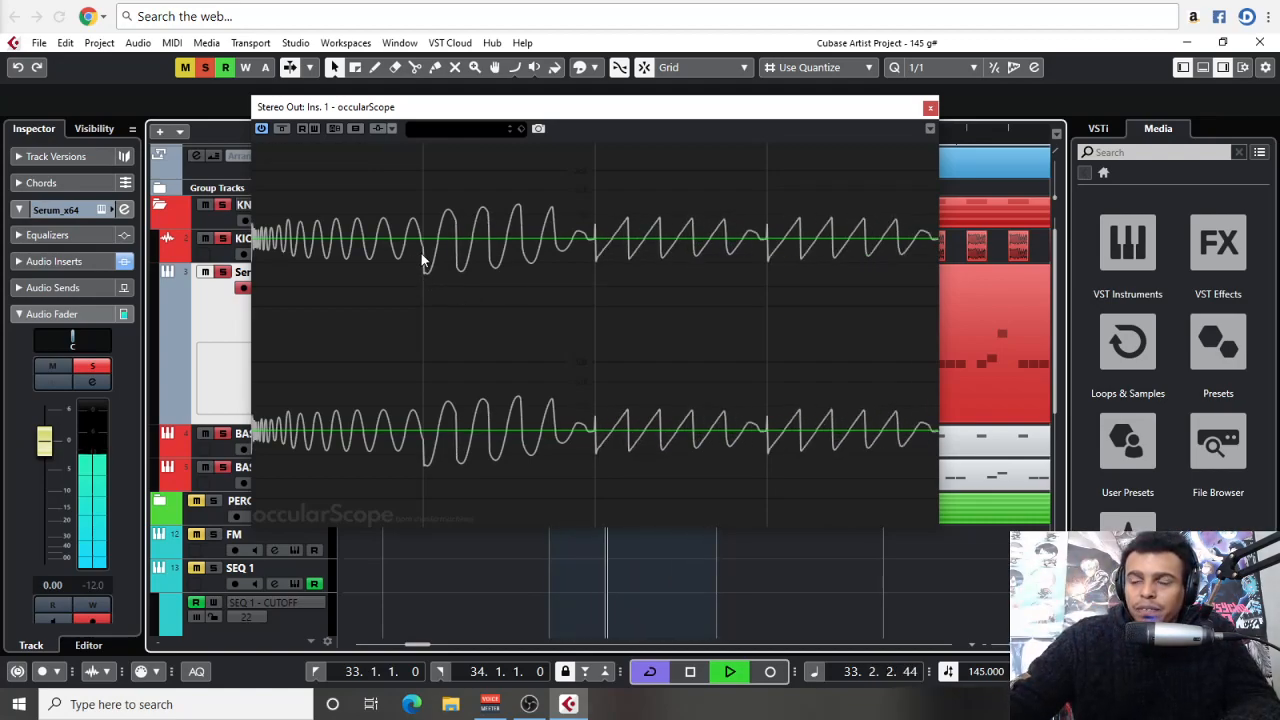
key(space)
Set the quantize value to 1/8 and split the BASS 1 part on the Serum track within bar 33
drag(544, 108, 687, 131)
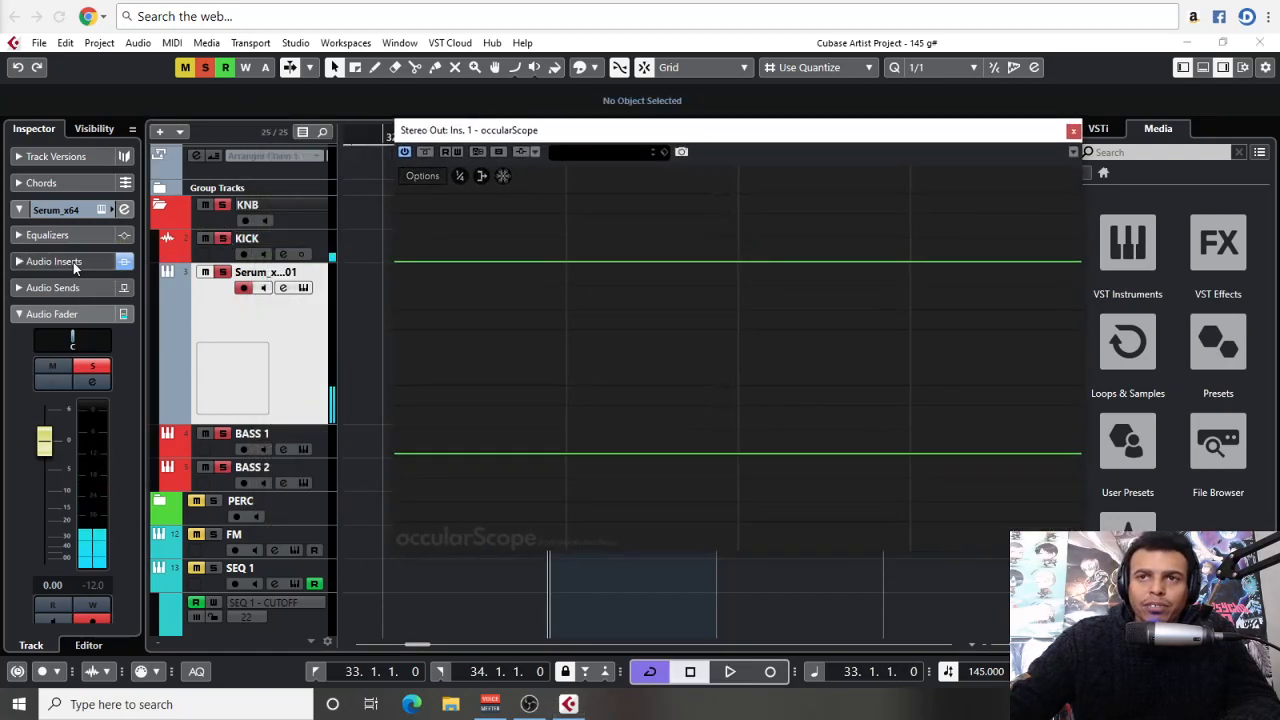
drag(512, 130, 1024, 164)
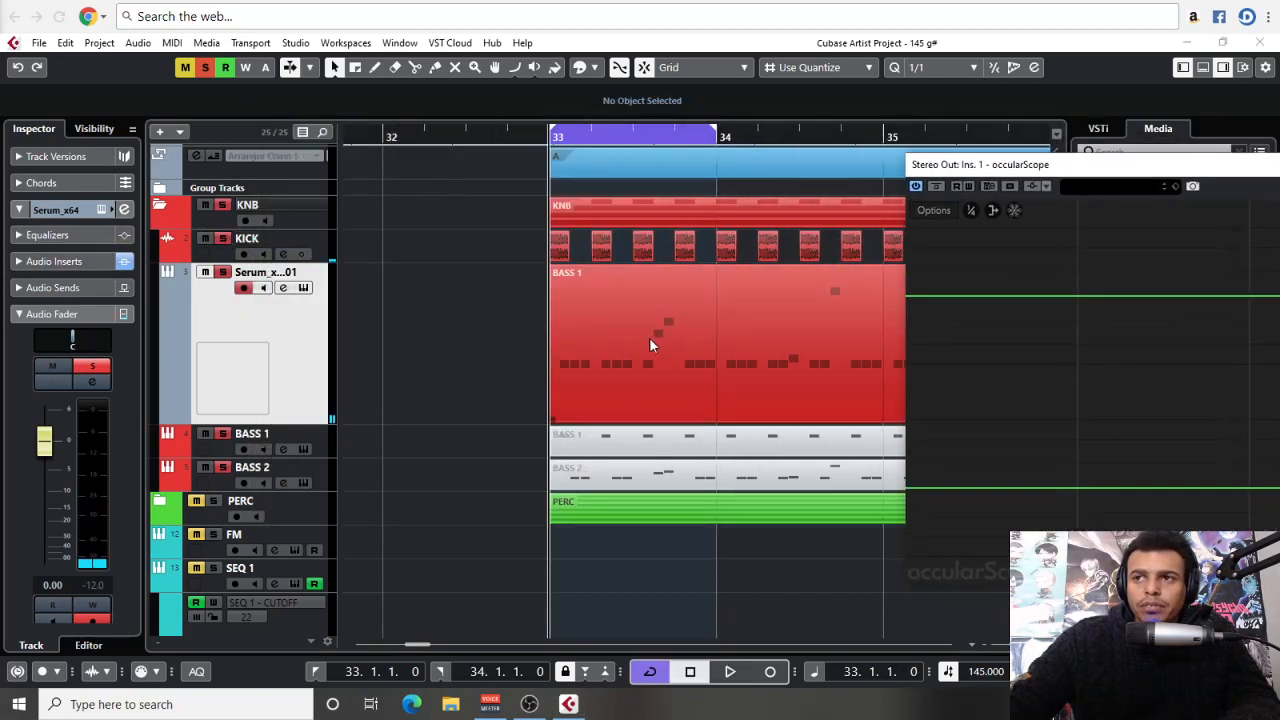
scroll(540, 300, down, 2)
scroll(542, 290, right, 2)
scroll(552, 335, left, 3)
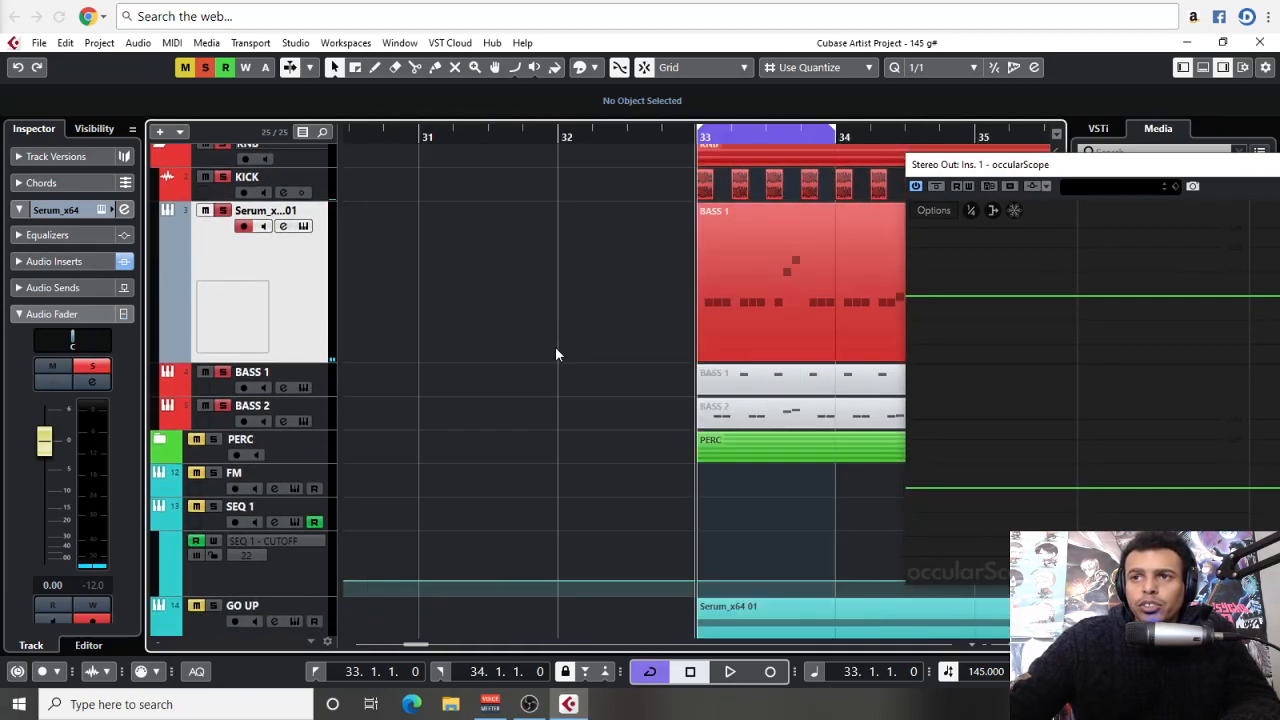
scroll(535, 330, down, 3)
drag(520, 310, 510, 304)
key(g)
drag(666, 310, 463, 300)
key(h)
key(h)
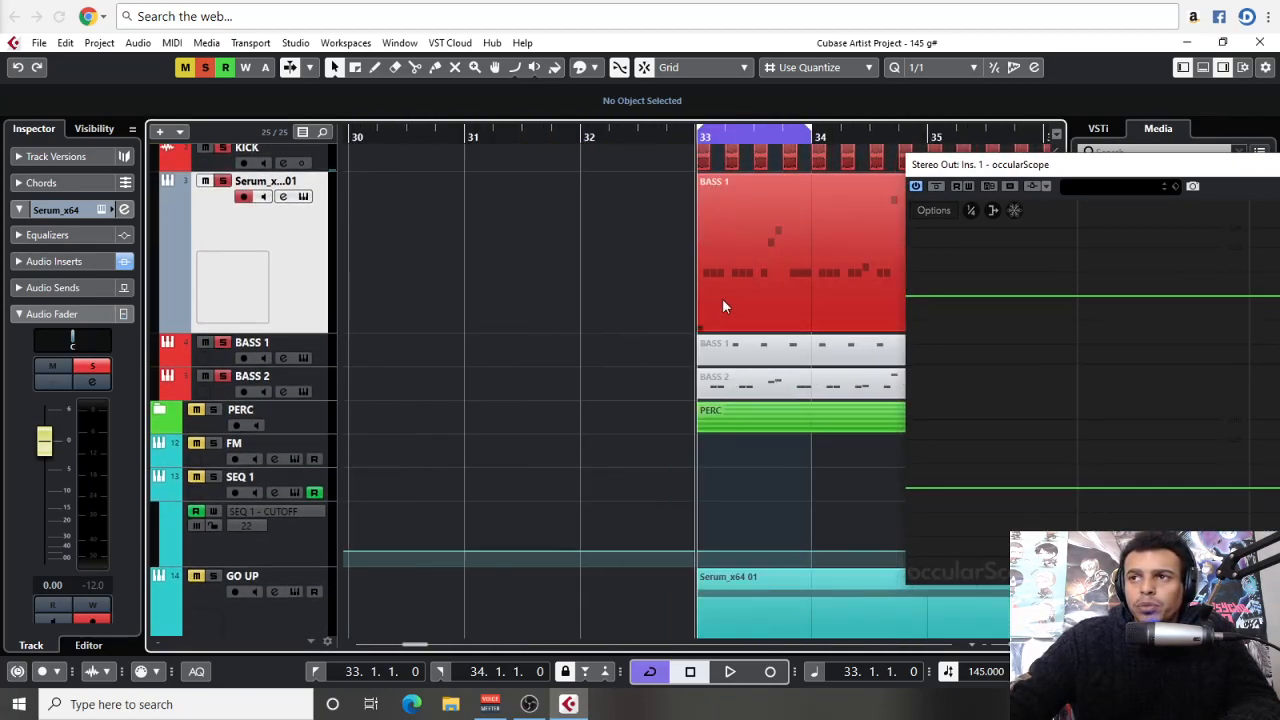
drag(721, 298, 445, 288)
scroll(930, 72, down, 3)
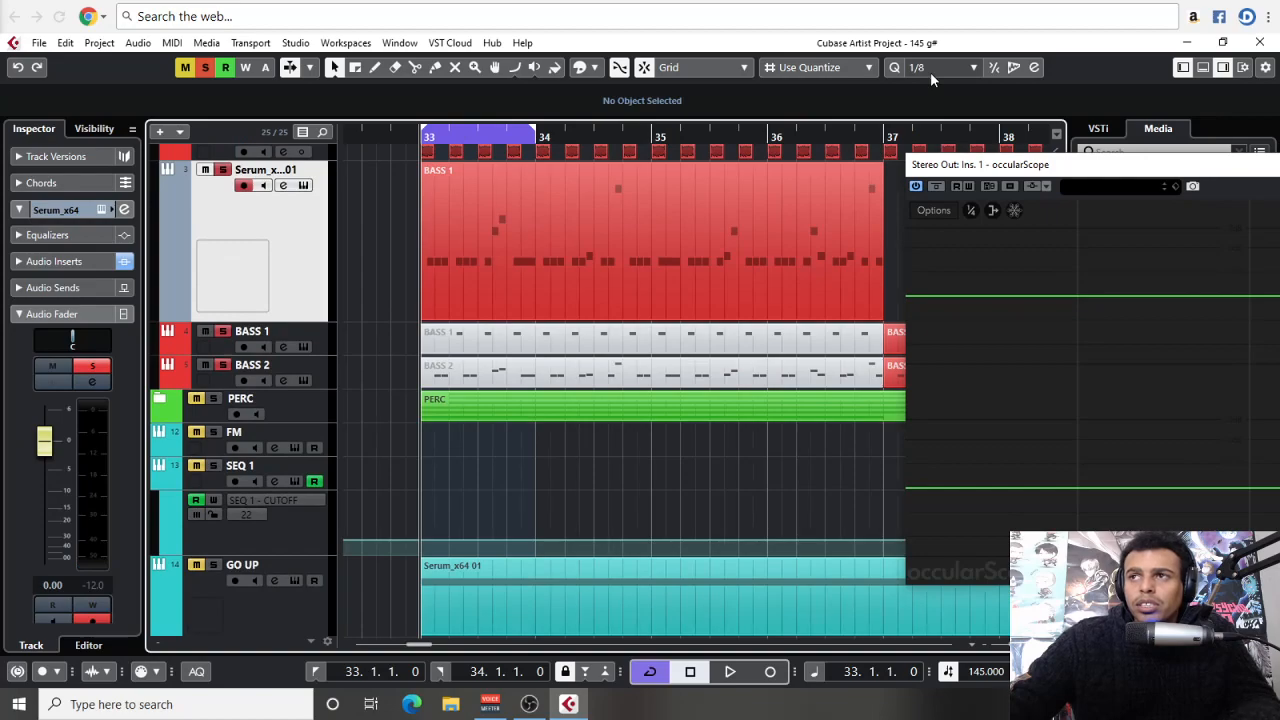
drag(440, 289, 471, 286)
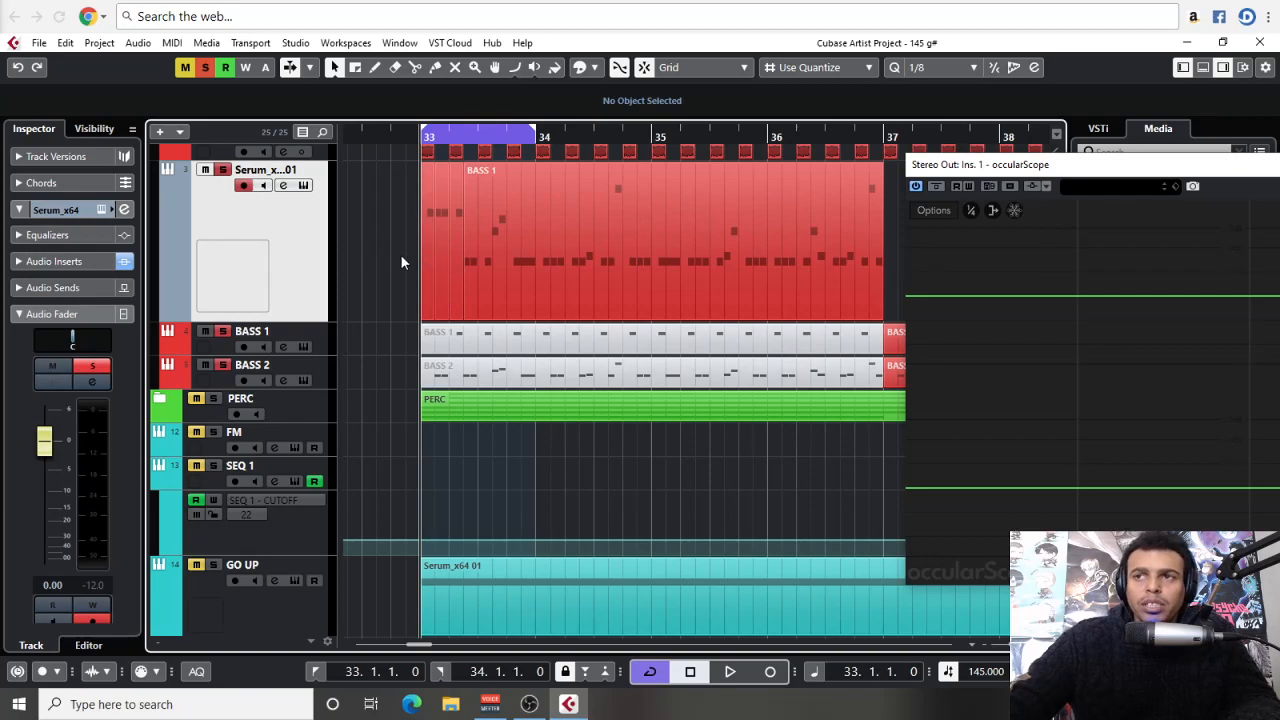
Insert LFOTool_x64 in the Serum track's first audio insert slot and set its vol routing to 100 and rate to 1/4
click(60, 261)
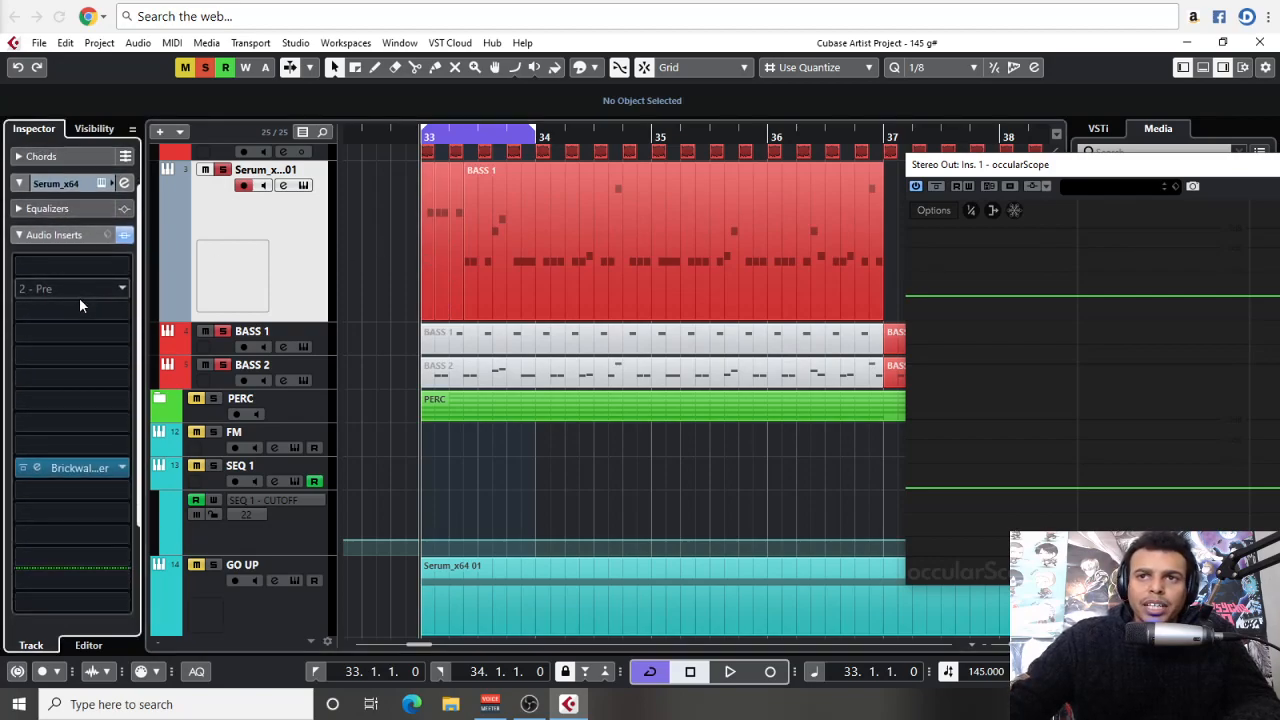
click(76, 268)
text(lfo)
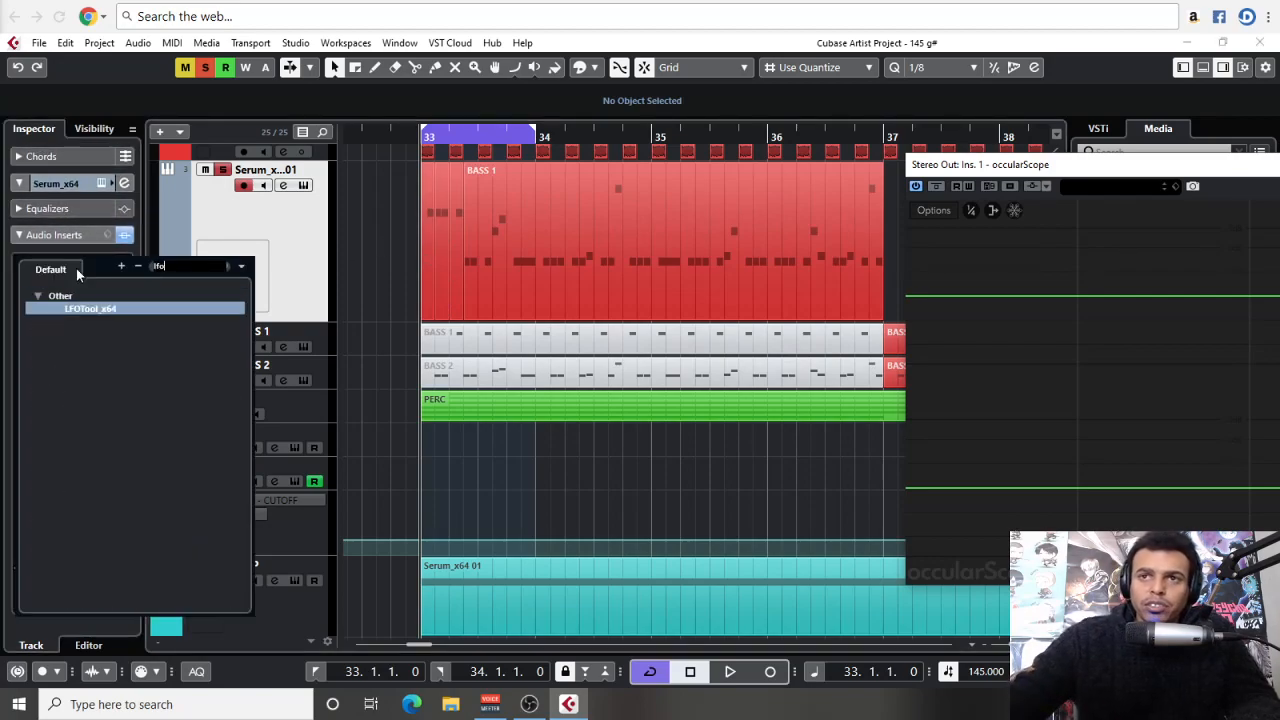
click(80, 311)
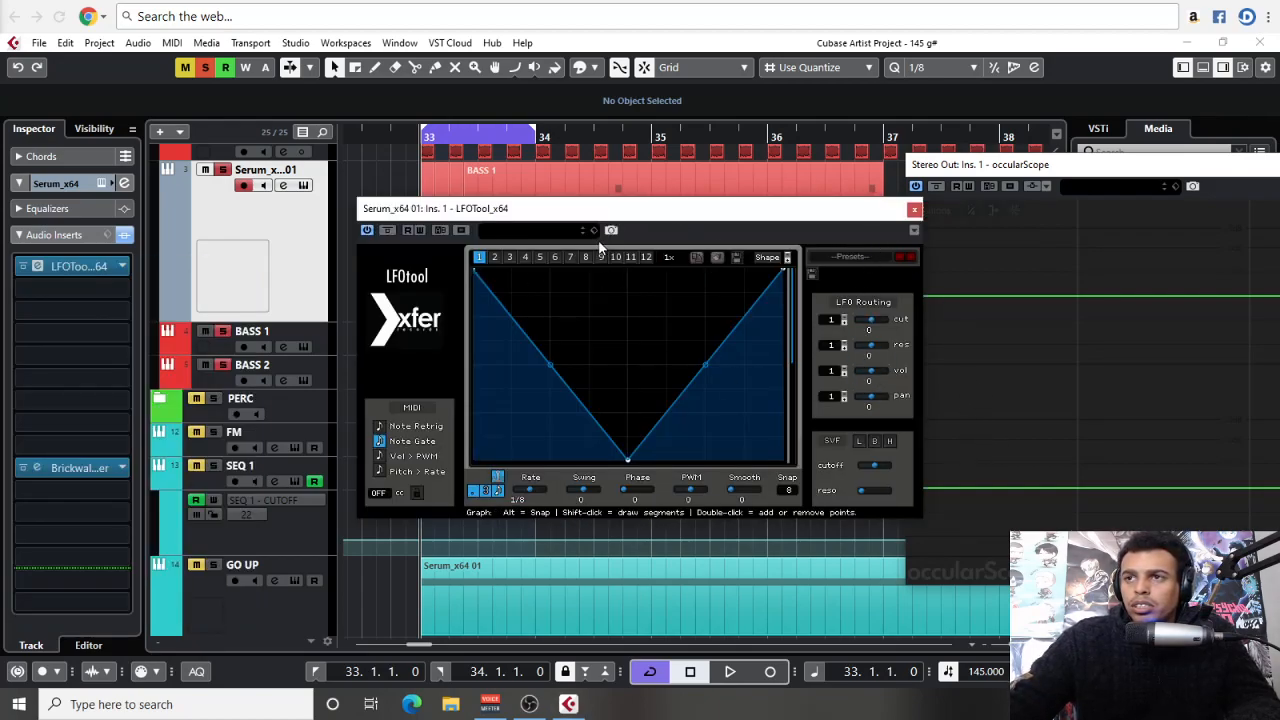
drag(870, 371, 886, 371)
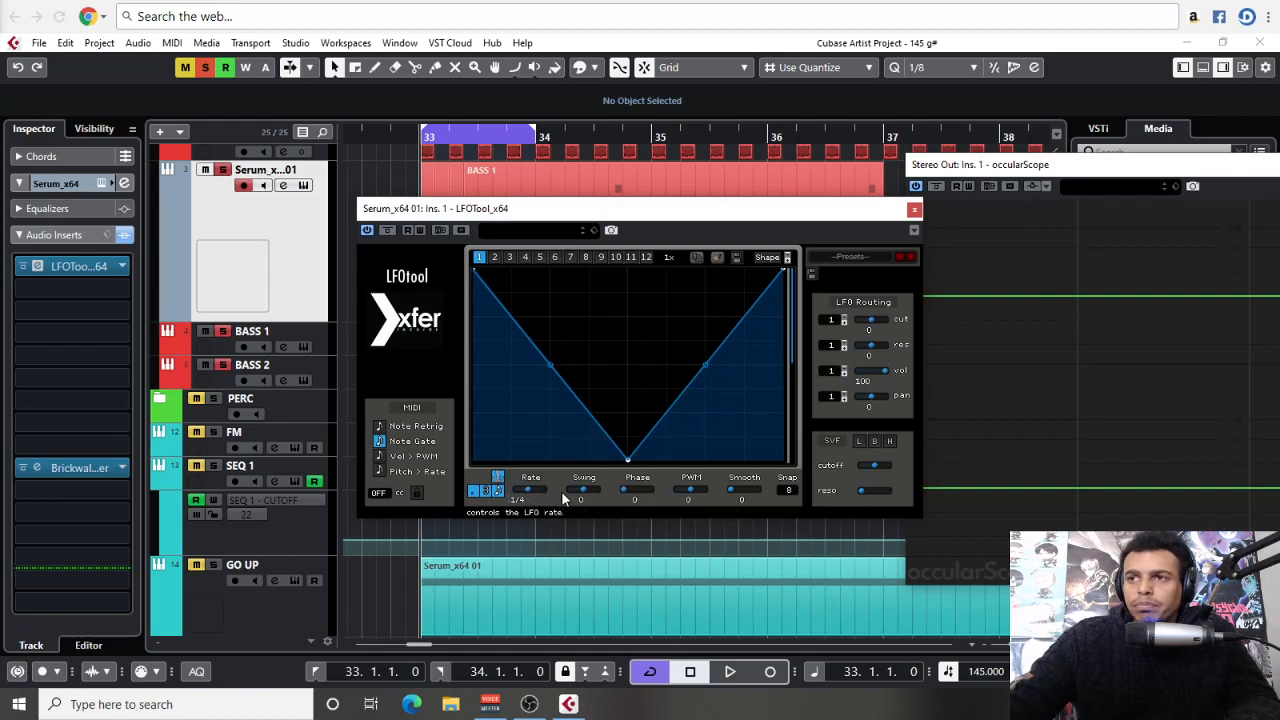
Reshape the LFOTool curve to rise from zero in a concave bend to full level, hold, and drop steeply at the end
drag(629, 460, 607, 201)
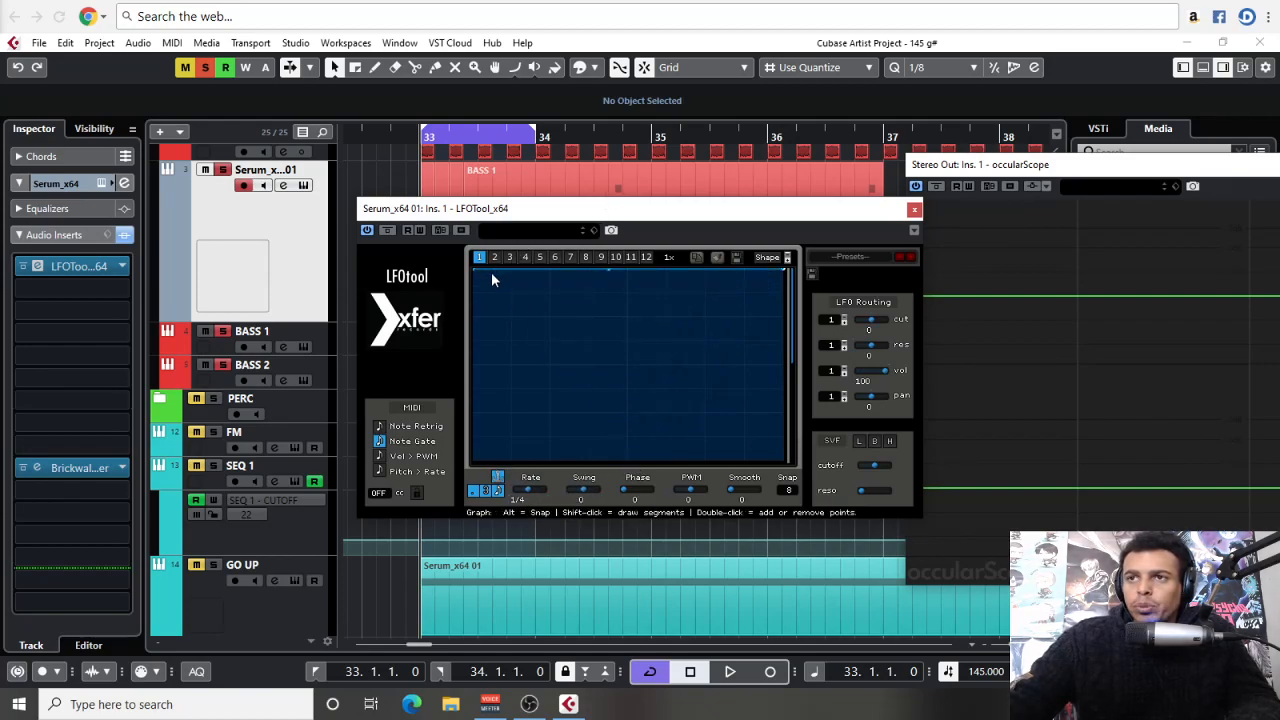
drag(477, 268, 476, 460)
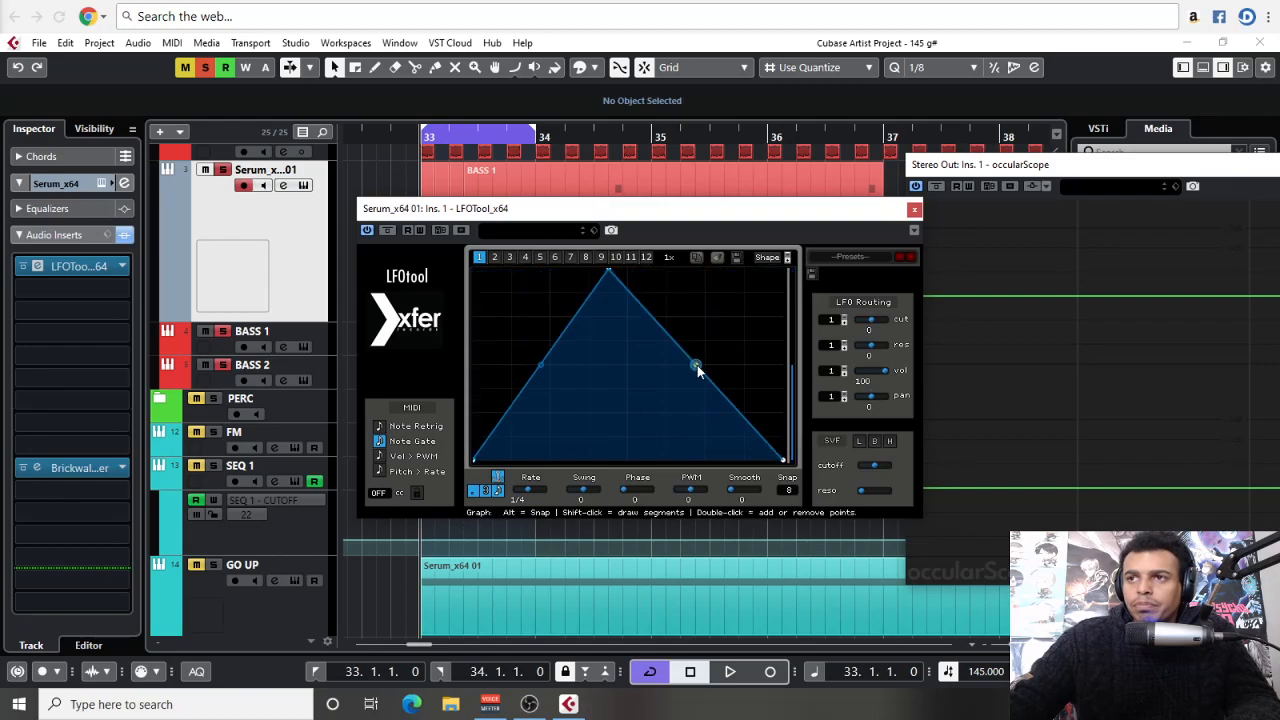
drag(697, 366, 635, 318)
drag(543, 365, 557, 388)
Arrange LFOTool beside the scope and loop the kick and bass to examine how the volume curve ducks the bass
drag(680, 209, 2, 210)
drag(1022, 163, 551, 132)
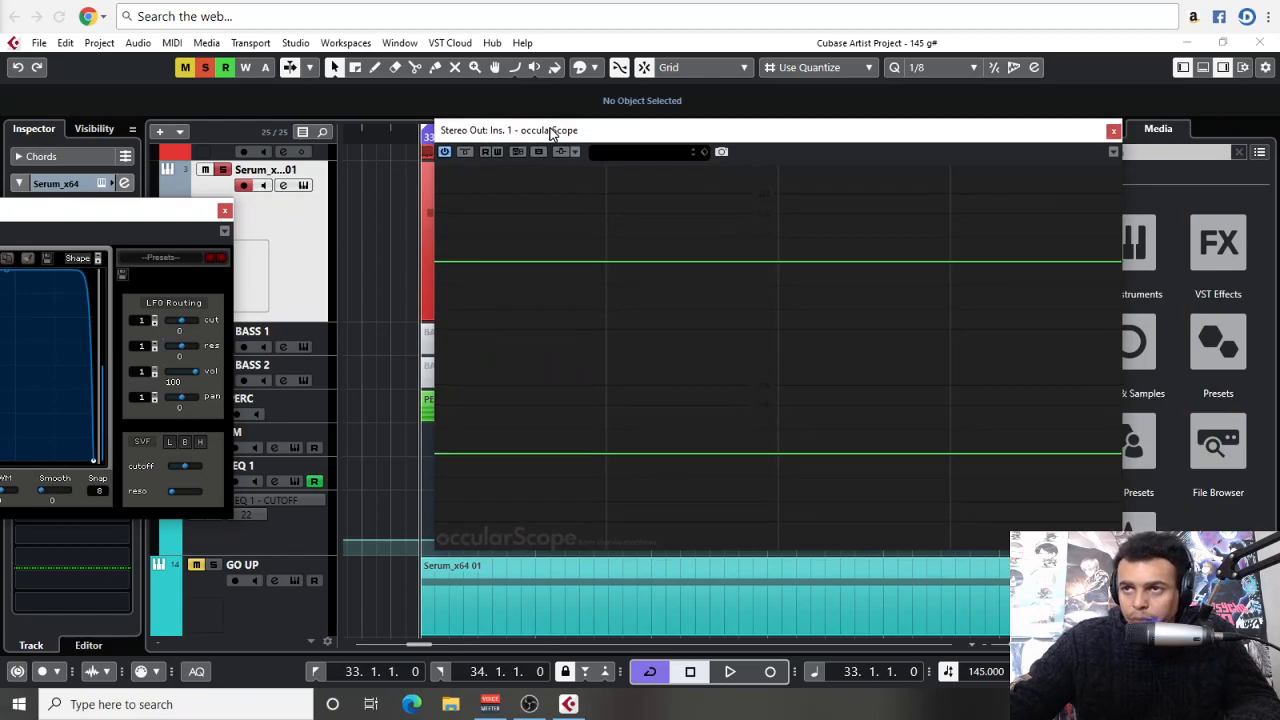
key(space)
drag(149, 214, 542, 320)
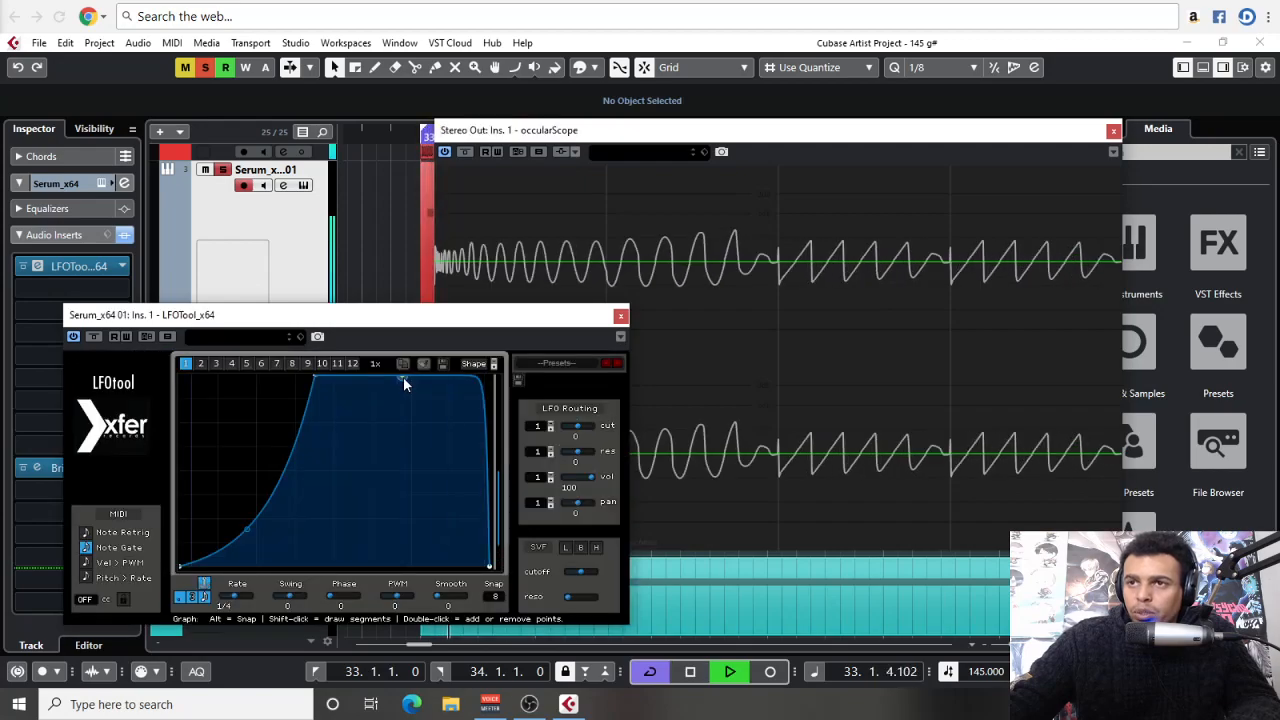
key(space)
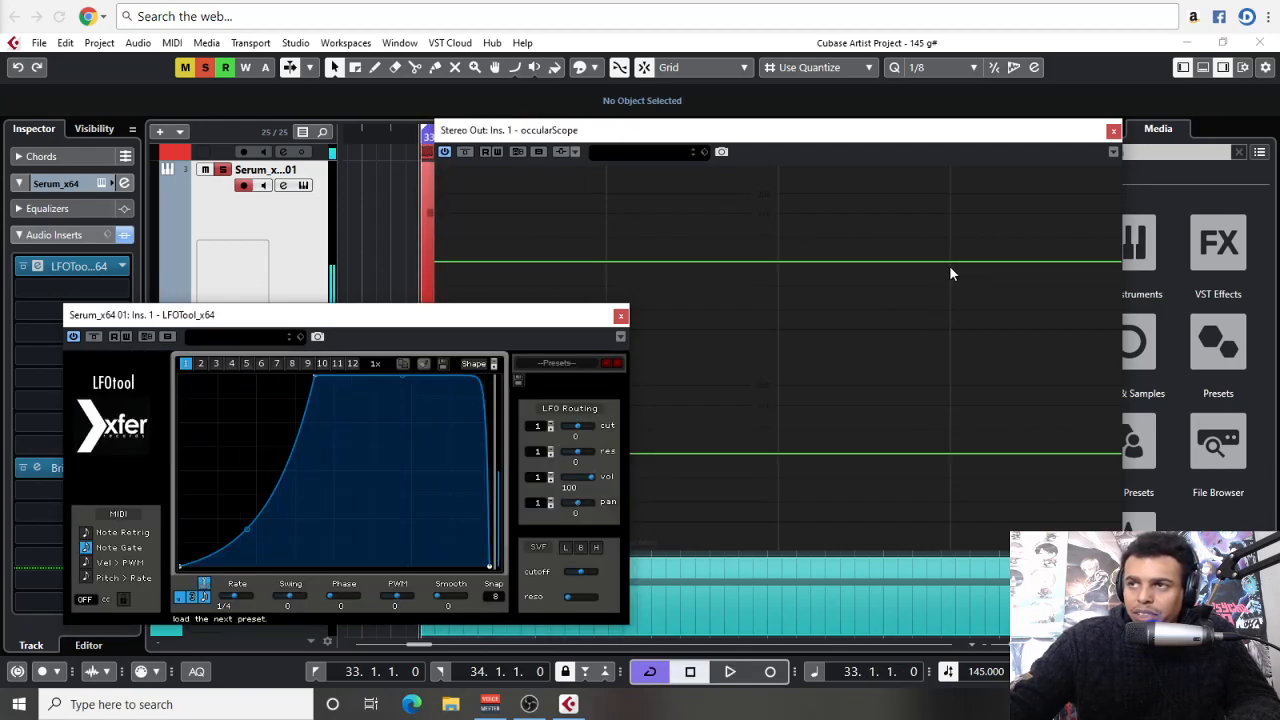
key(space)
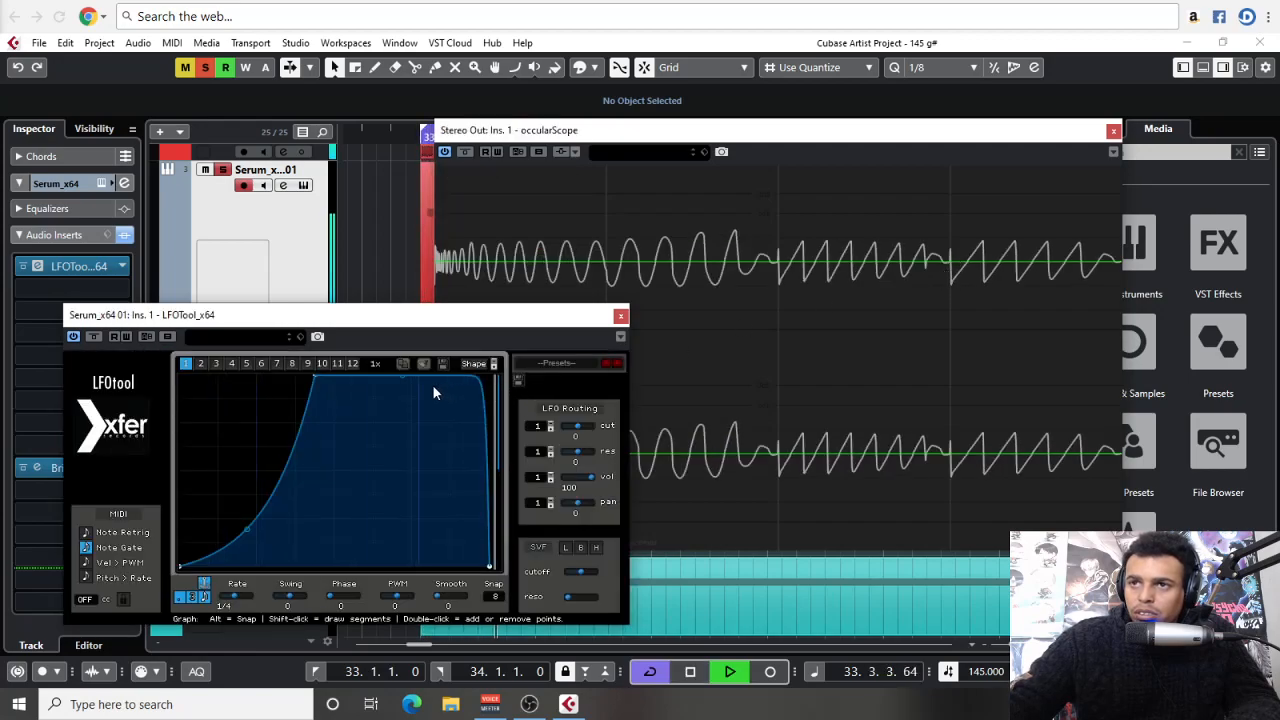
Soften the LFOTool curve's final drop and add extra points on its opening rise while the loop plays
drag(405, 377, 401, 393)
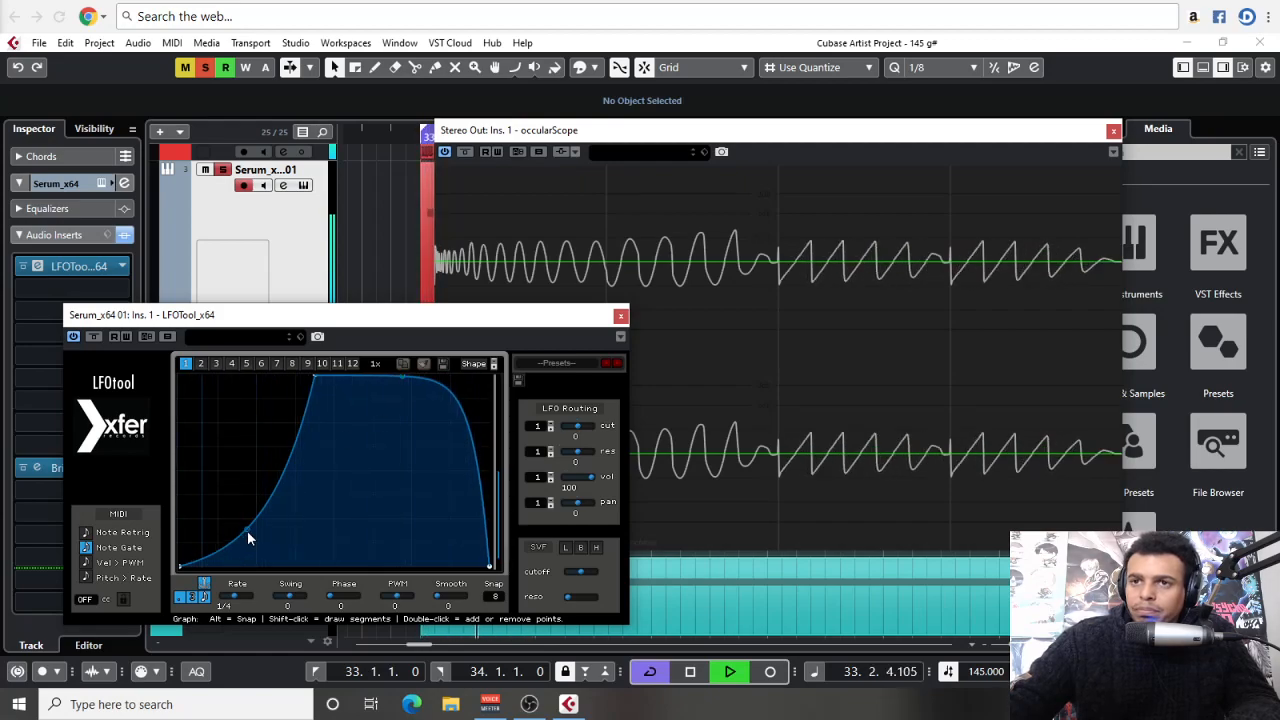
drag(248, 531, 292, 512)
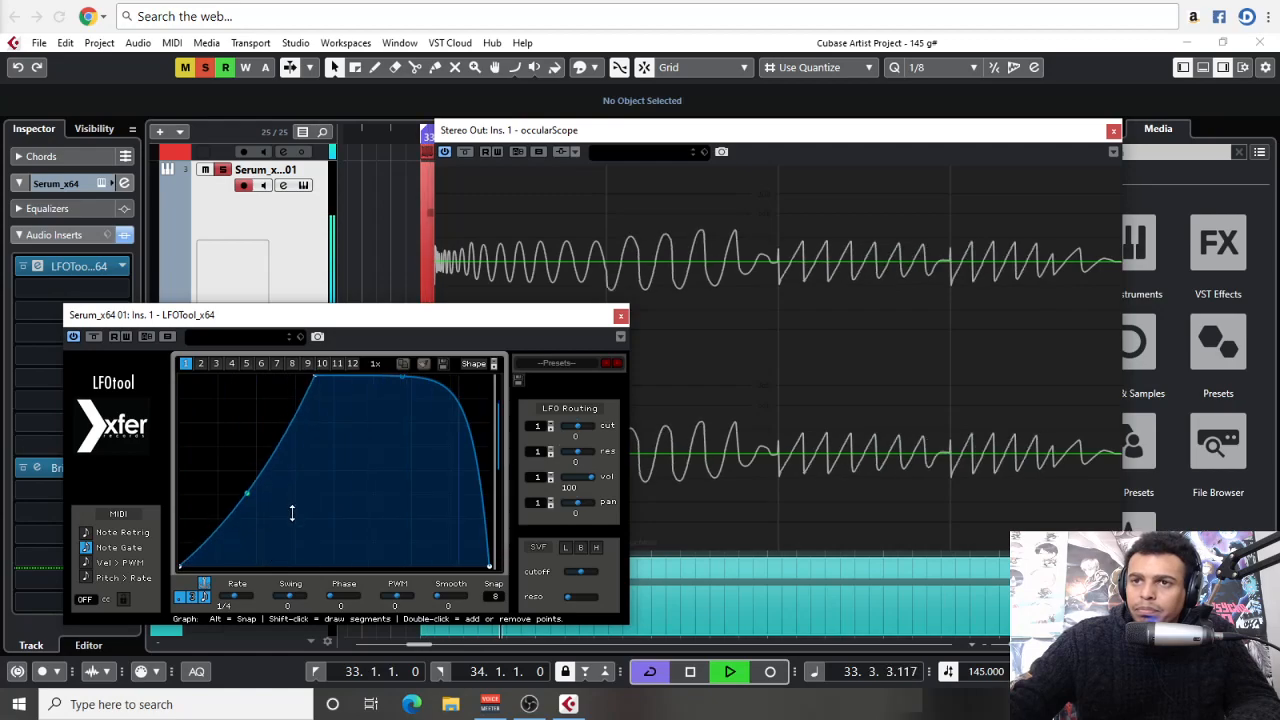
double_click(265, 468)
drag(266, 471, 281, 412)
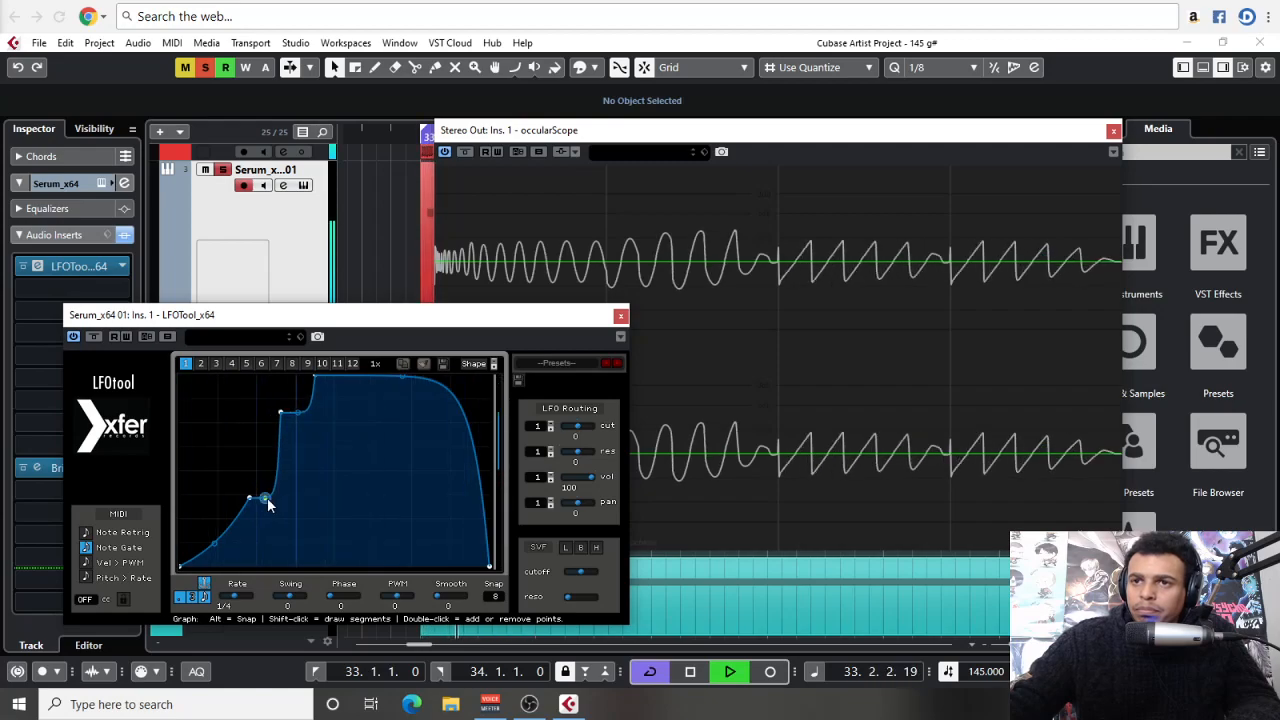
drag(264, 463, 299, 407)
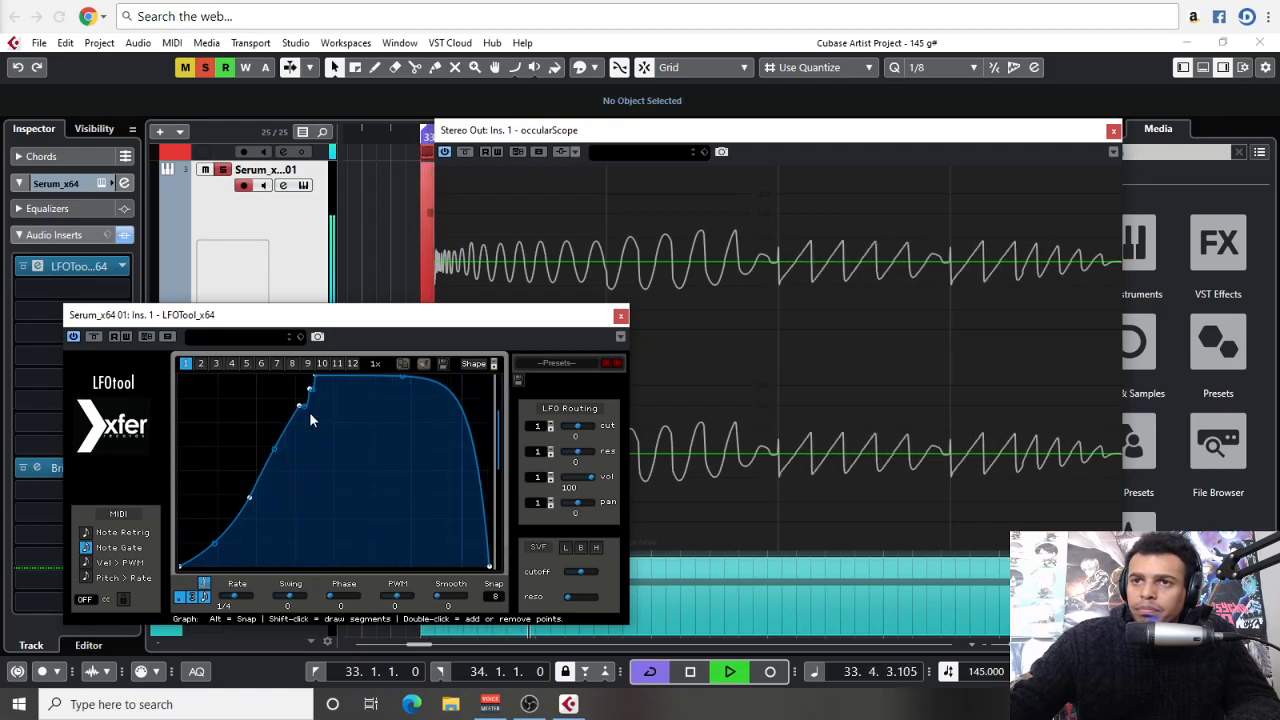
Lower the opening rise to a single extra point about a quarter of the way up, and bend the following segment into a steep late climb
mouse_move(251, 503)
mouse_down()
mouse_move(263, 541)
mouse_move(249, 519)
mouse_up()
mouse_move(279, 463)
mouse_down()
mouse_move(294, 437)
mouse_move(299, 456)
mouse_up()
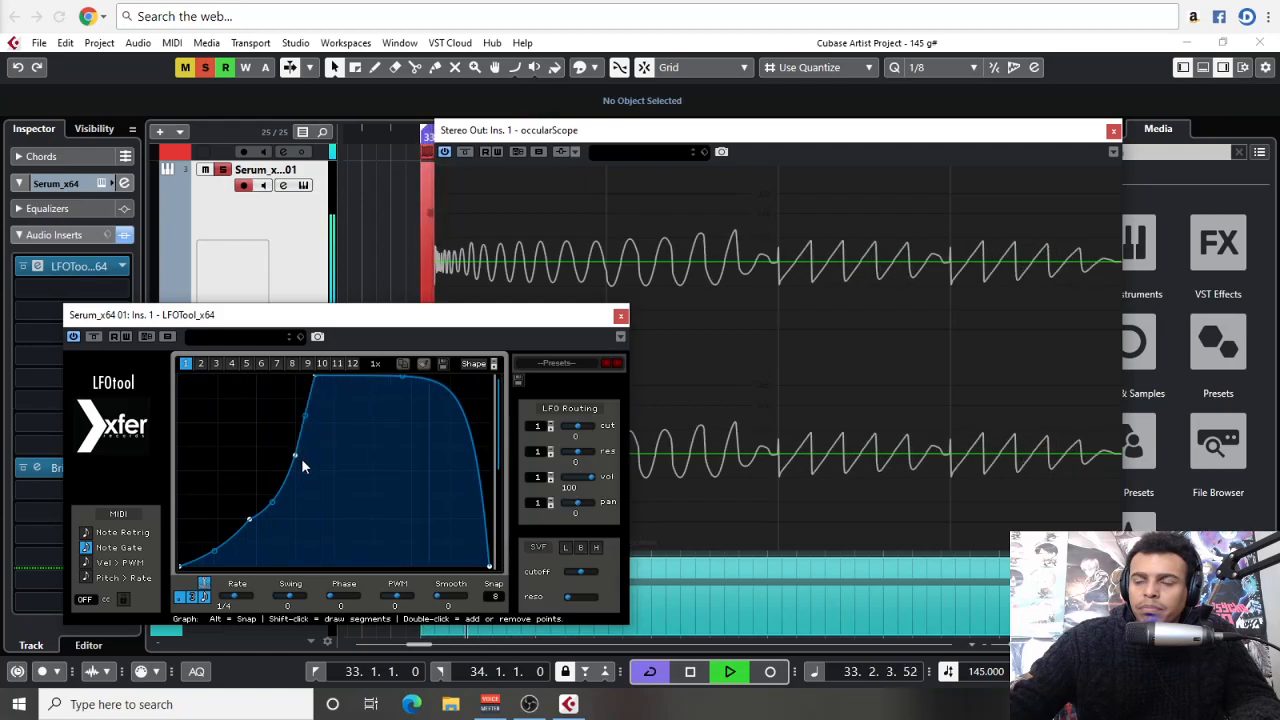
drag(295, 454, 255, 520)
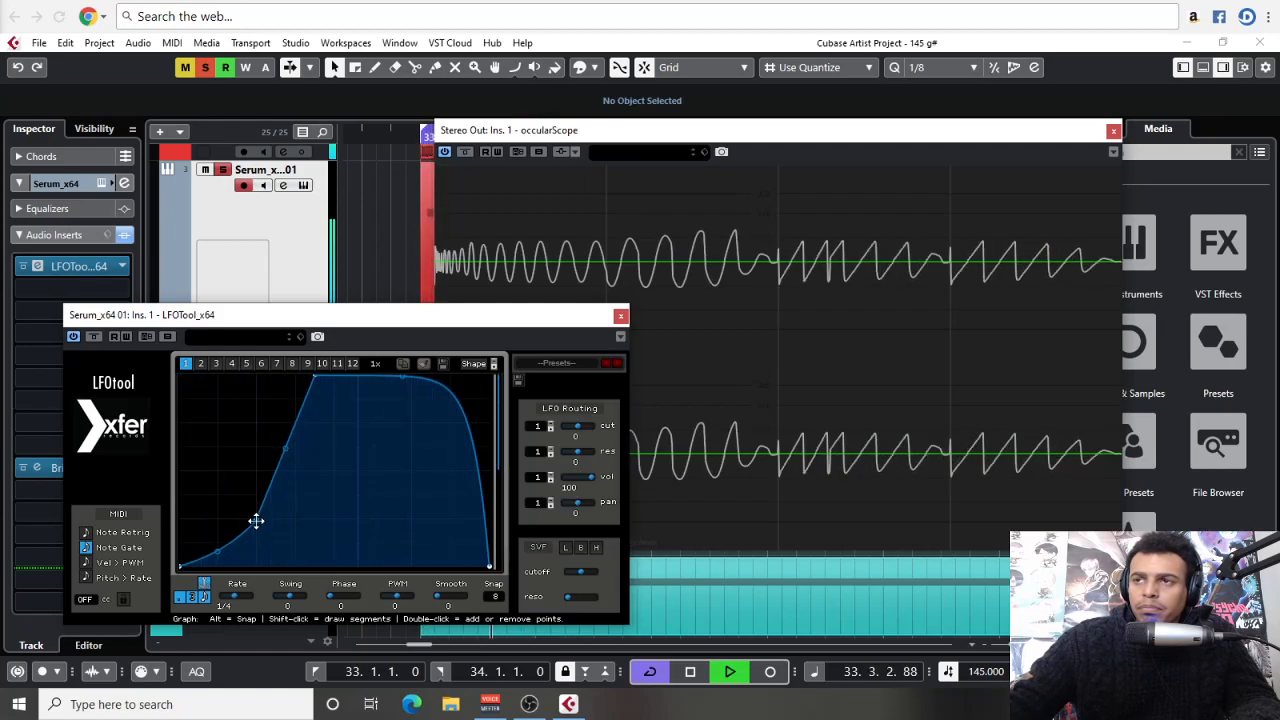
drag(287, 449, 293, 498)
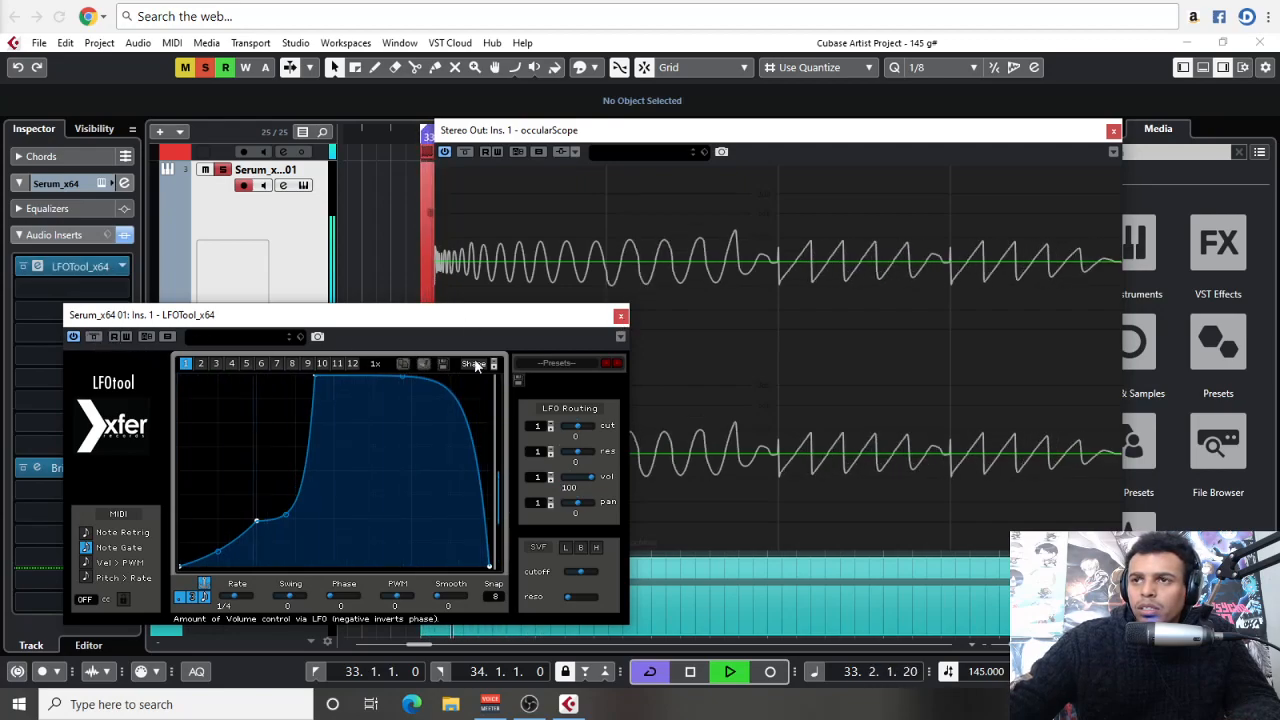
Close LFOTool and restart the loop to examine the shaped kick and bass waveform in the scope
click(621, 318)
key(space)
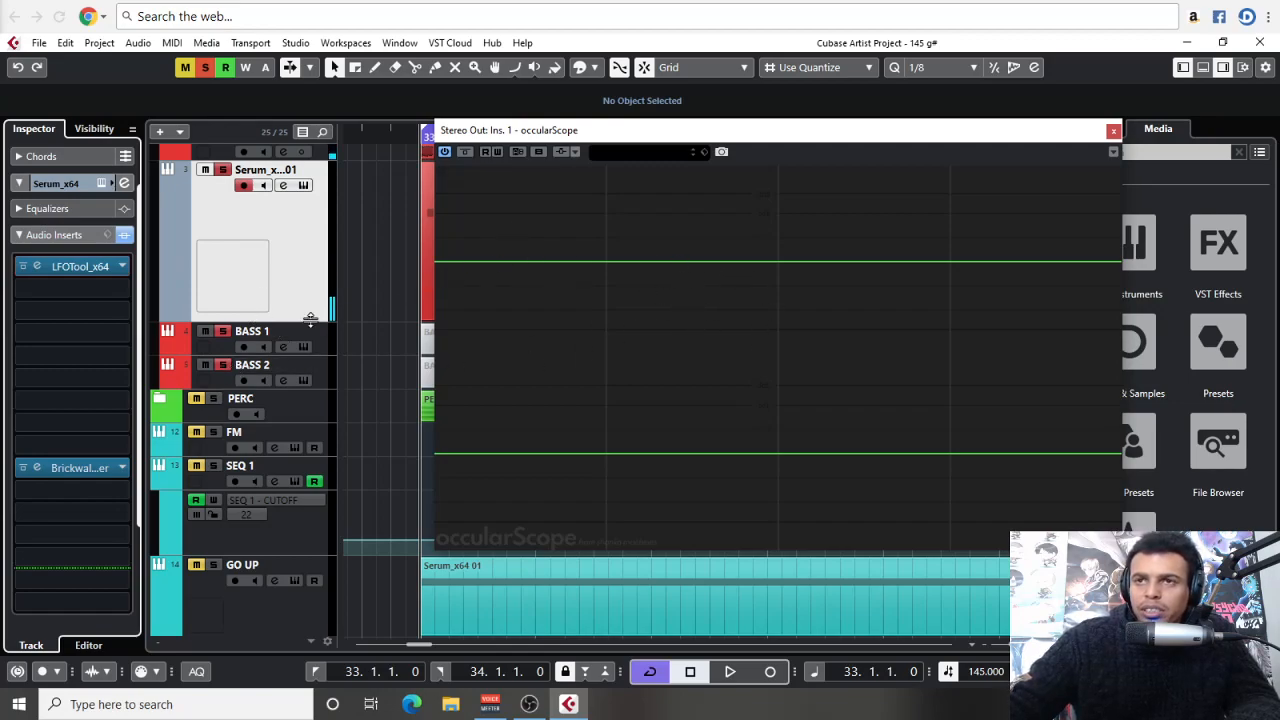
key(space)
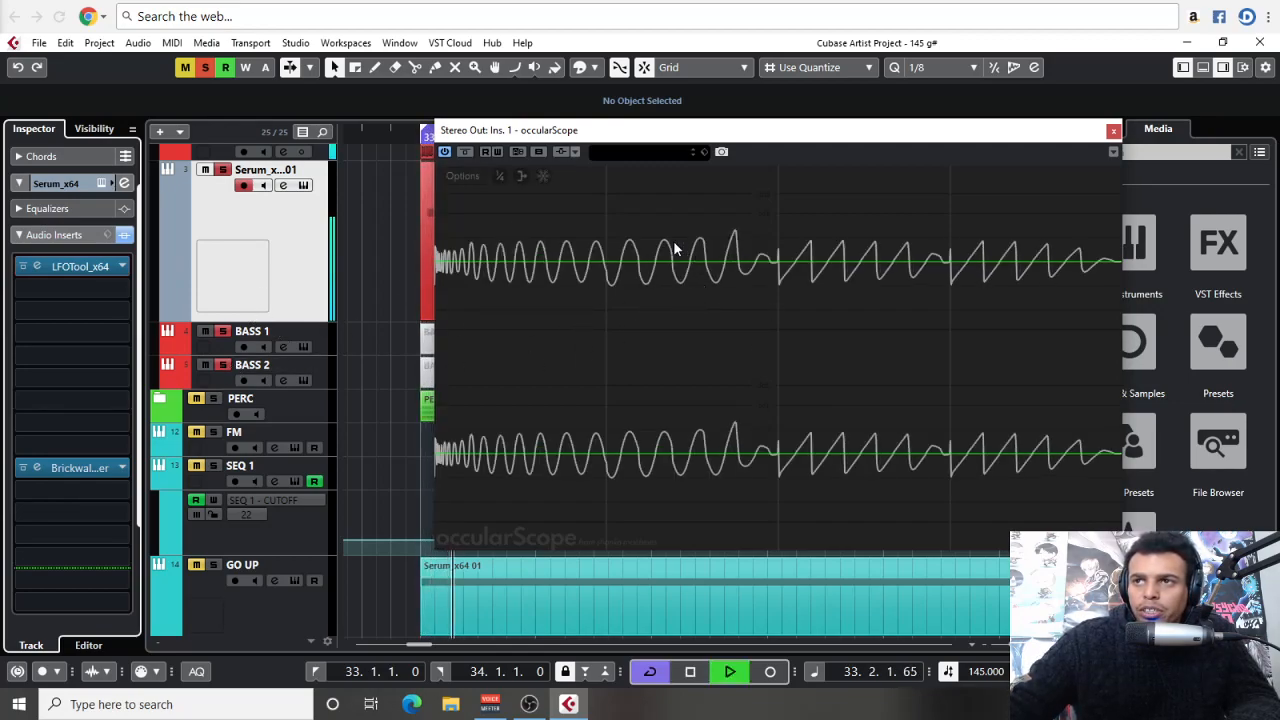
Bypass LFOTool on the Serum track and replay the loop, re-enable it to compare the waveforms, and stop playback
key(space)
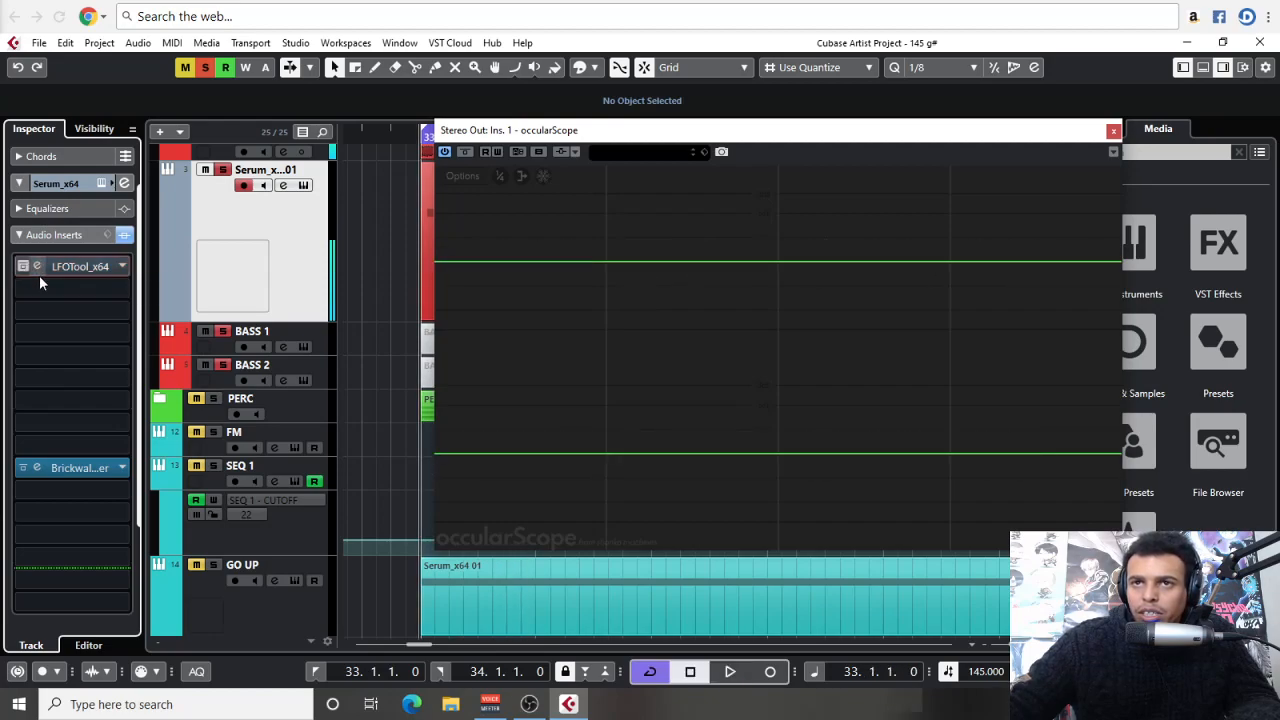
key(space)
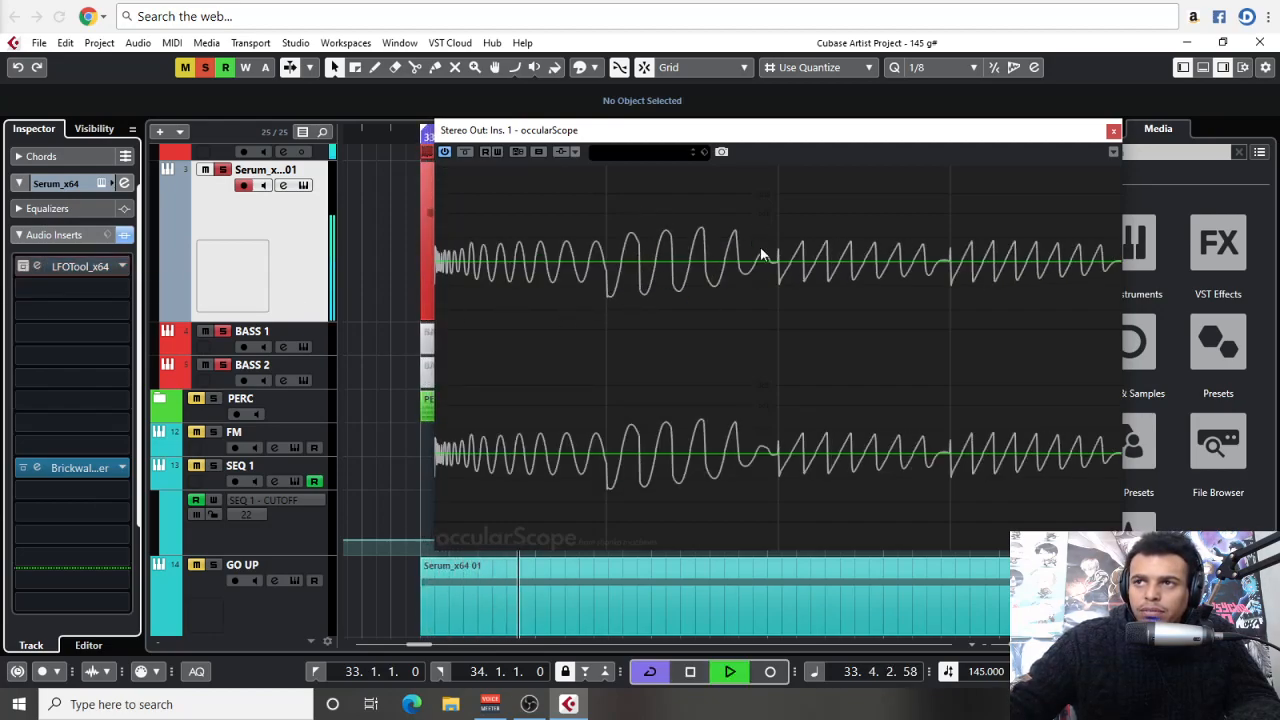
click(24, 266)
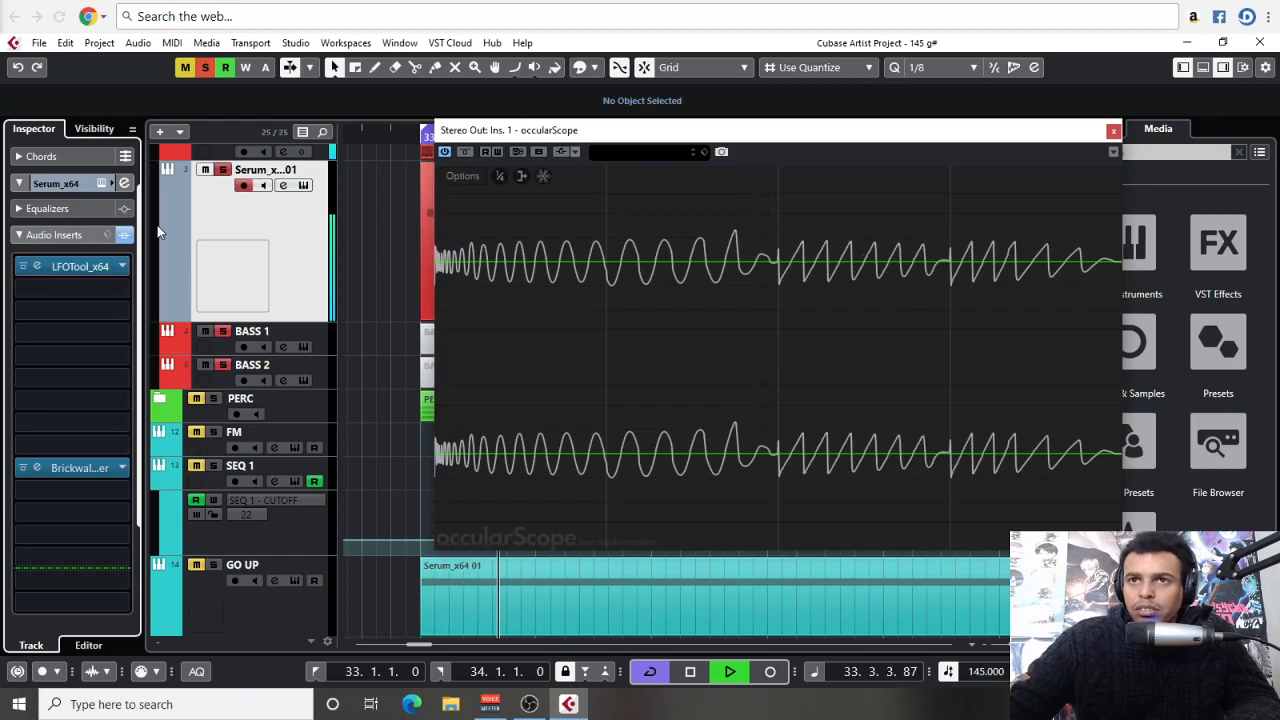
key(space)
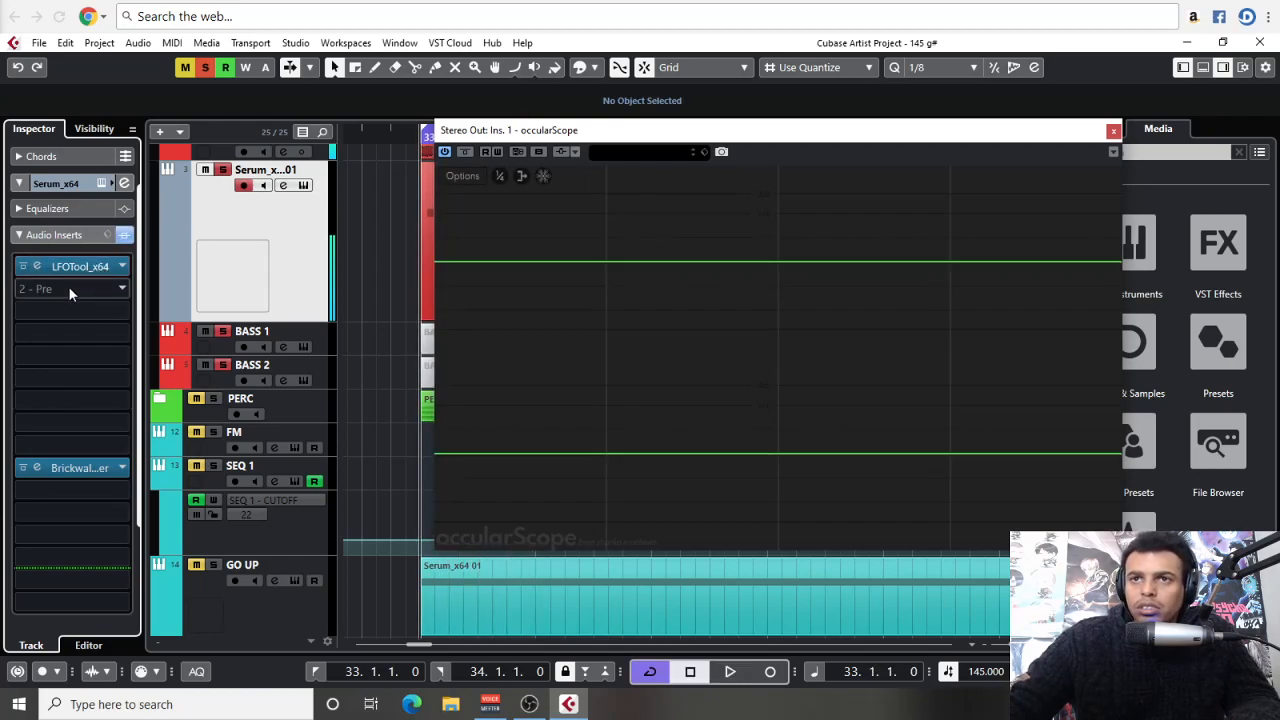
click(68, 286)
click(372, 318)
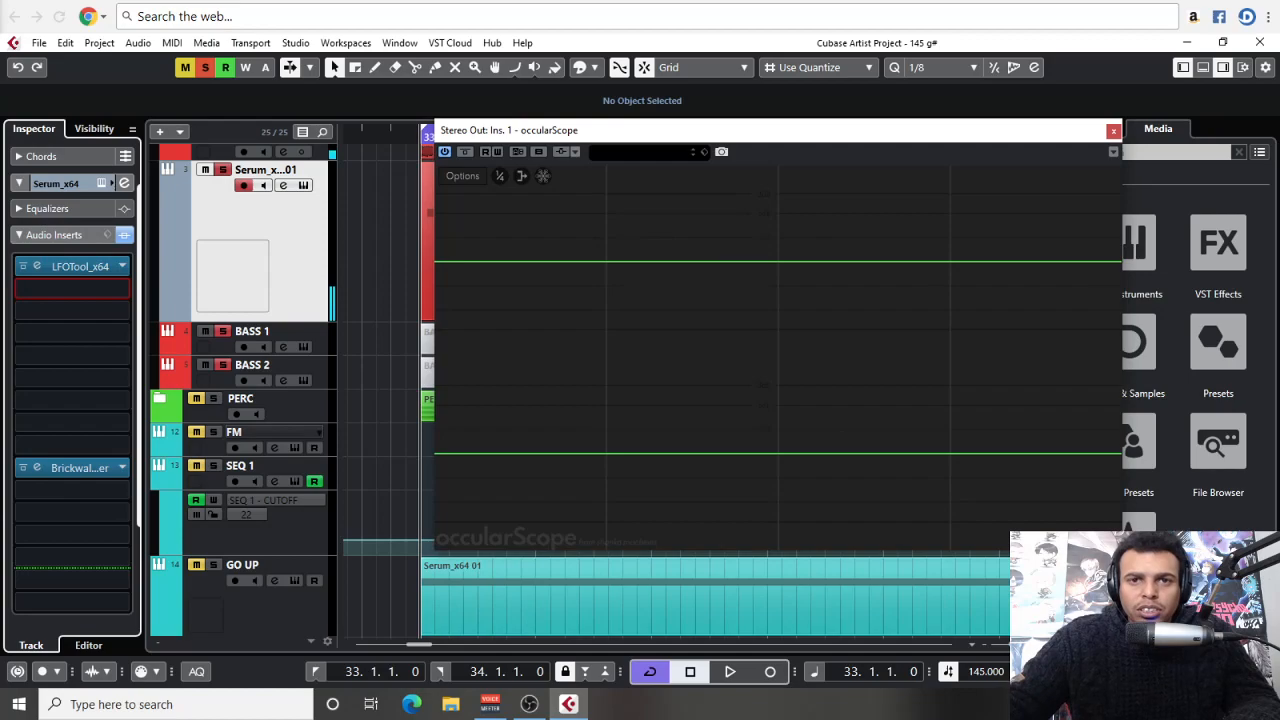